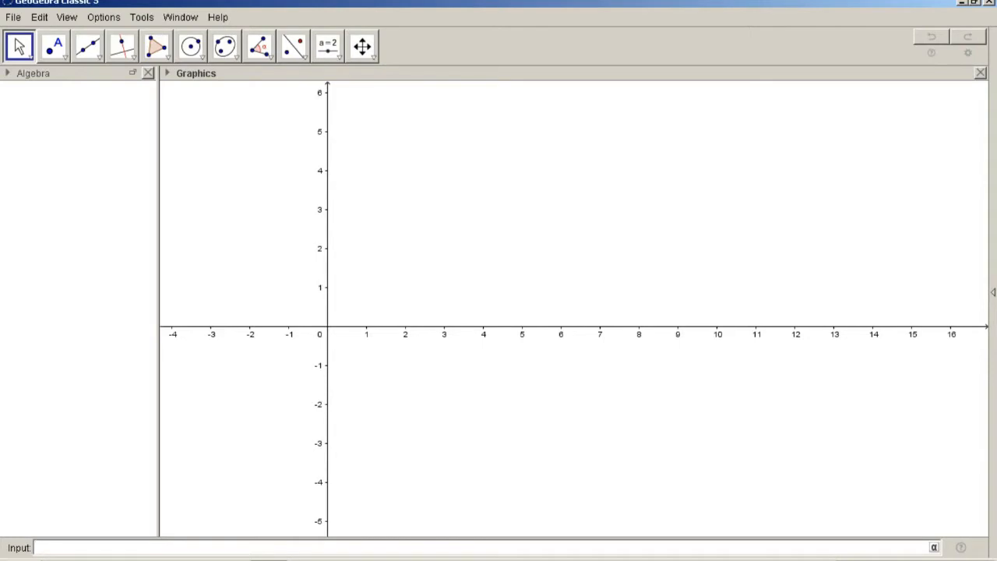
Plot the function f(x)=2x^3+3.
{"action": "type", "text": "f(x)"}
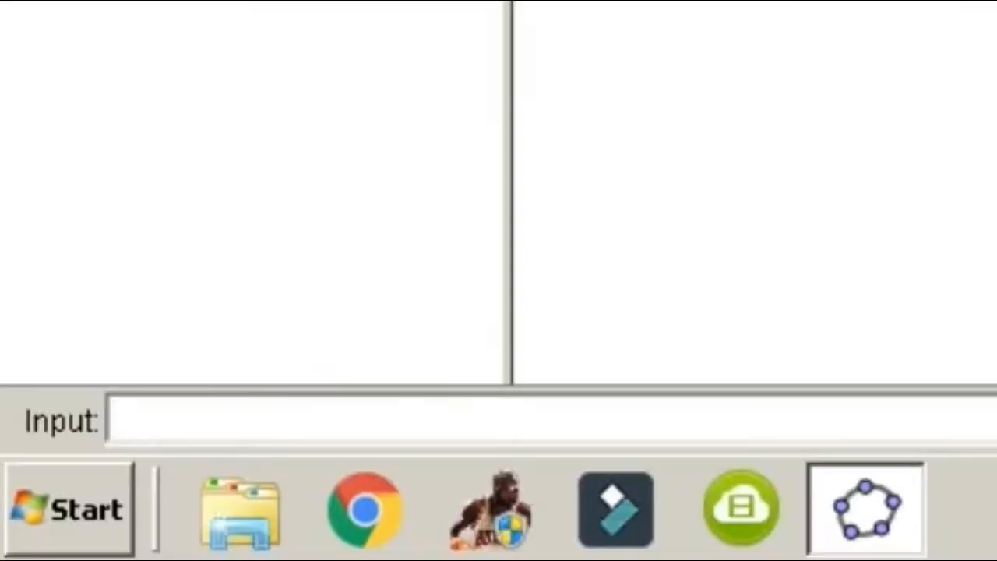
{"action": "type", "text": "f(x)"}
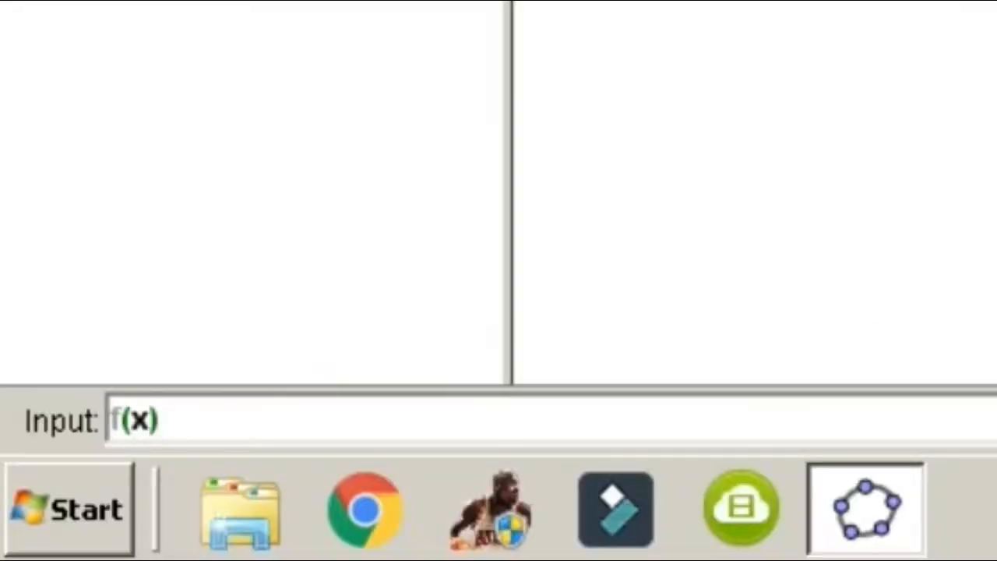
{"action": "type", "text": "=2x^3"}
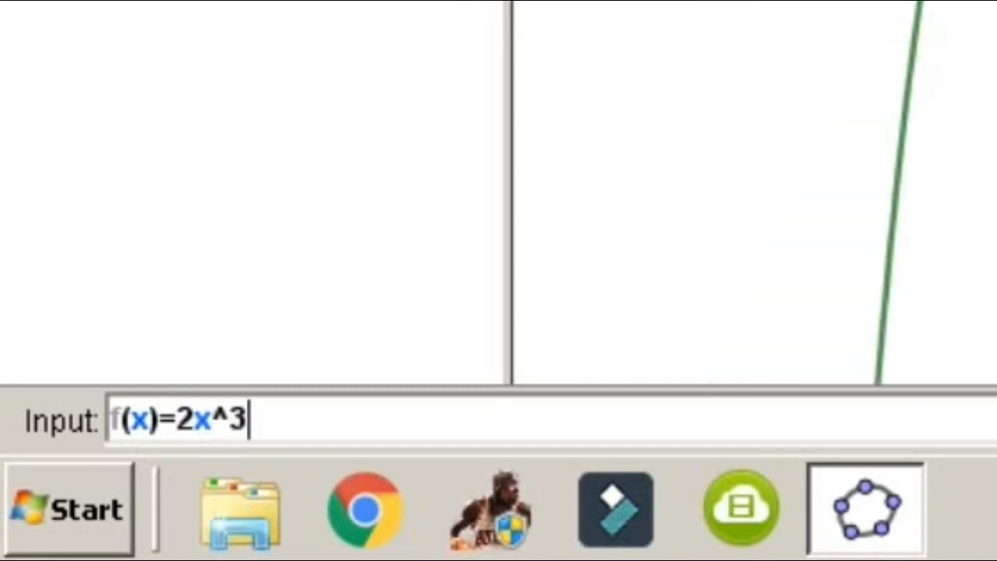
{"action": "type", "text": "+3"}
{"action": "key", "text": "Return"}
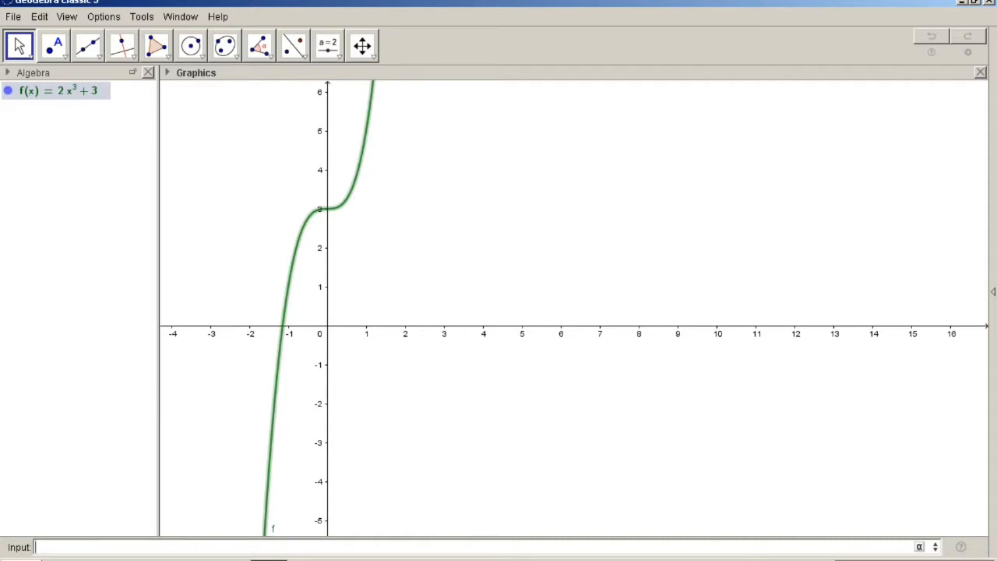
Add the vertical line x = 1 and rename it h.
{"action": "type", "text": "x = 1"}
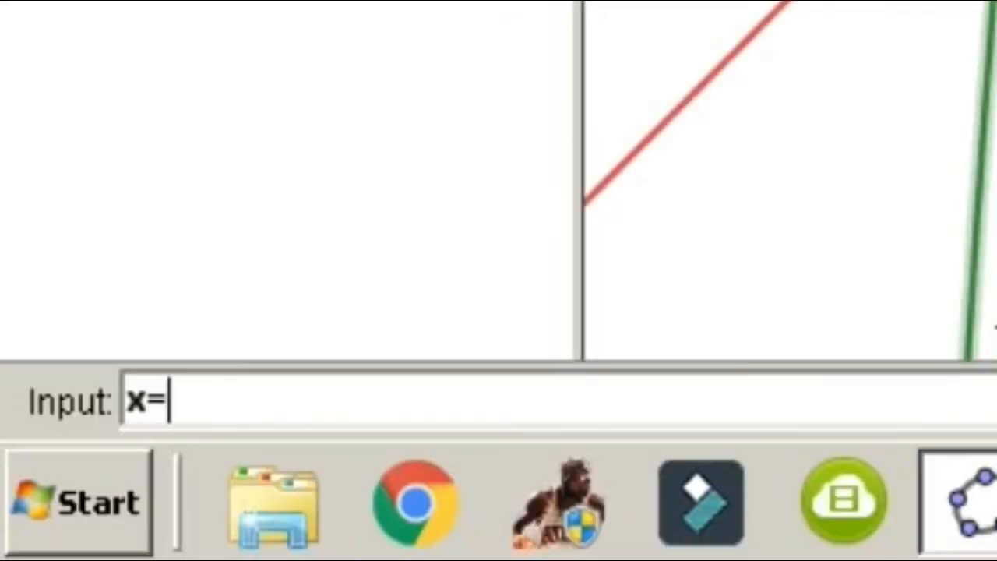
{"action": "key", "text": "Return"}
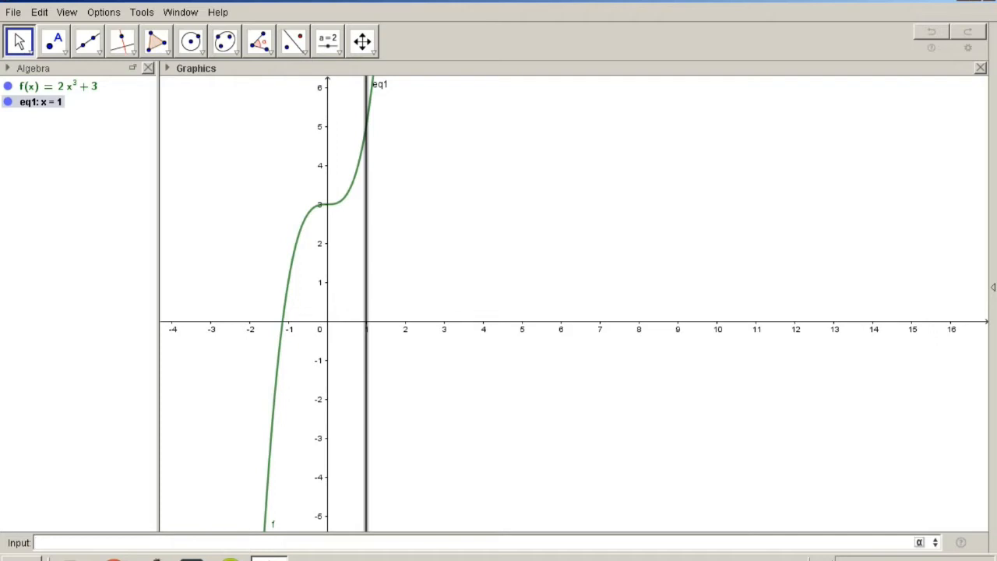
{"action": "right_click", "coordinate": [23, 102]}
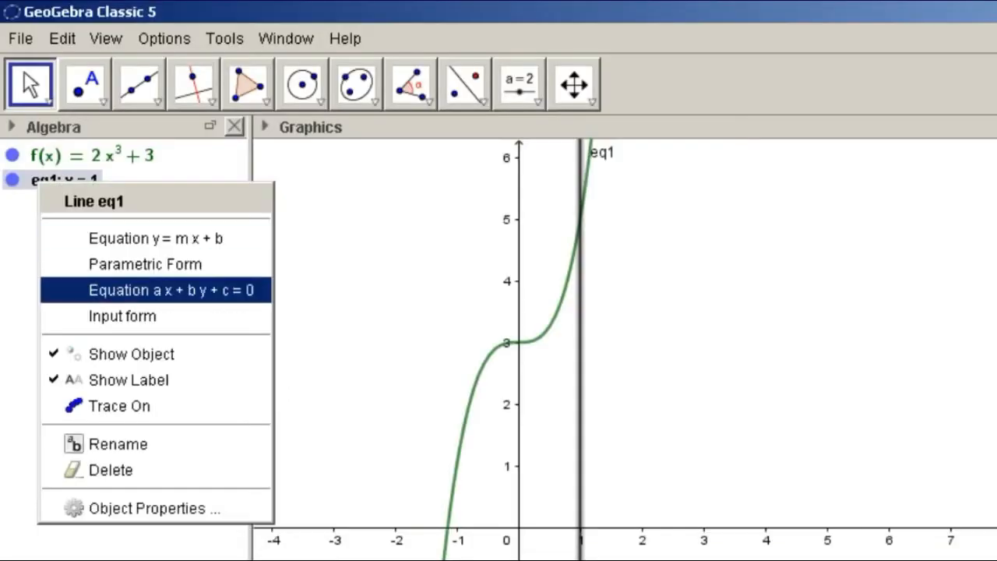
{"action": "left_click", "coordinate": [118, 444]}
{"action": "key", "text": "BackSpace"}
{"action": "key", "text": "BackSpace"}
{"action": "key", "text": "BackSpace"}
{"action": "type", "text": "h"}
{"action": "key", "text": "Return"}
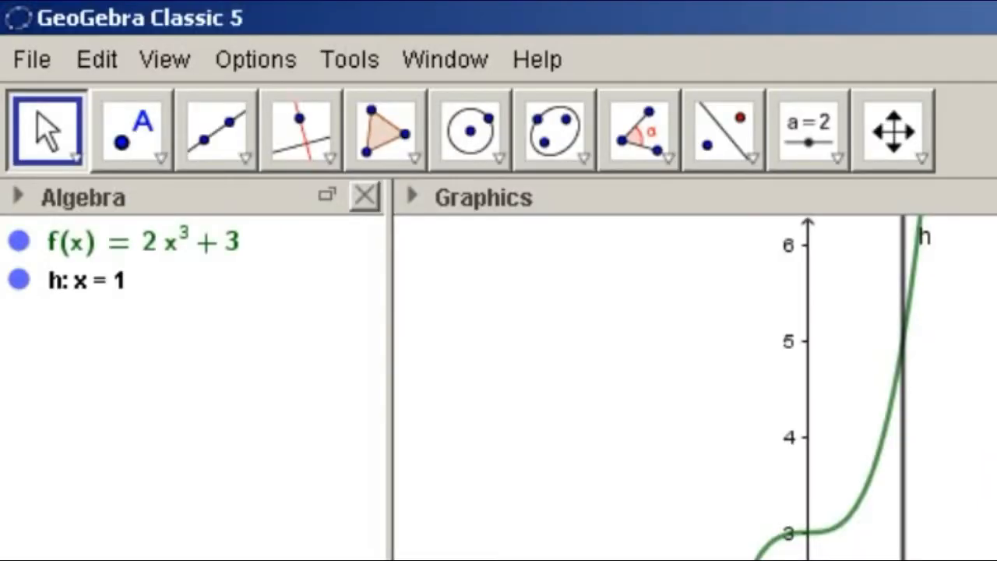
Mark the intersection point of the cubic curve f with the x-axis using the Intersect tool.
{"action": "left_click", "coordinate": [160, 158]}
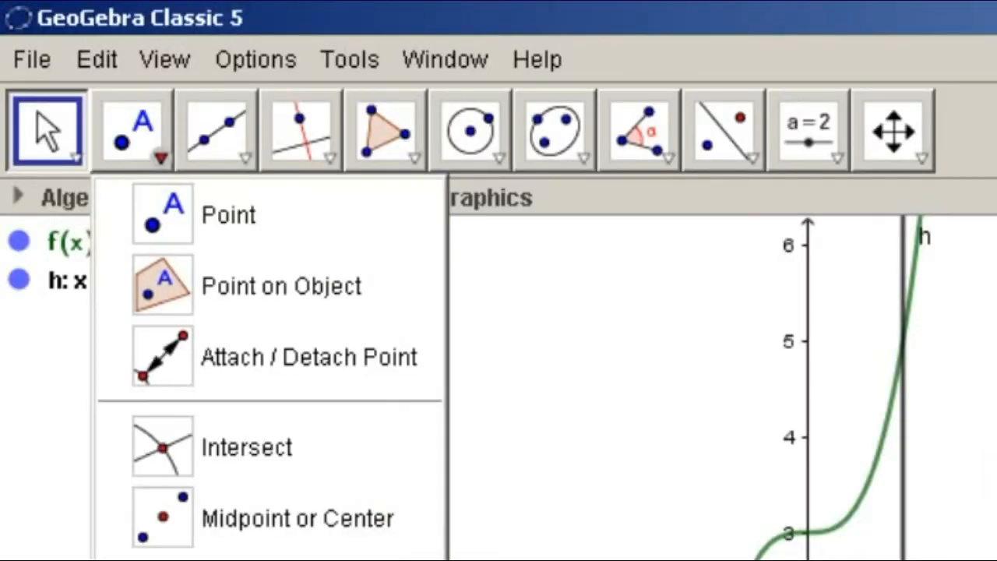
{"action": "left_click", "coordinate": [246, 447]}
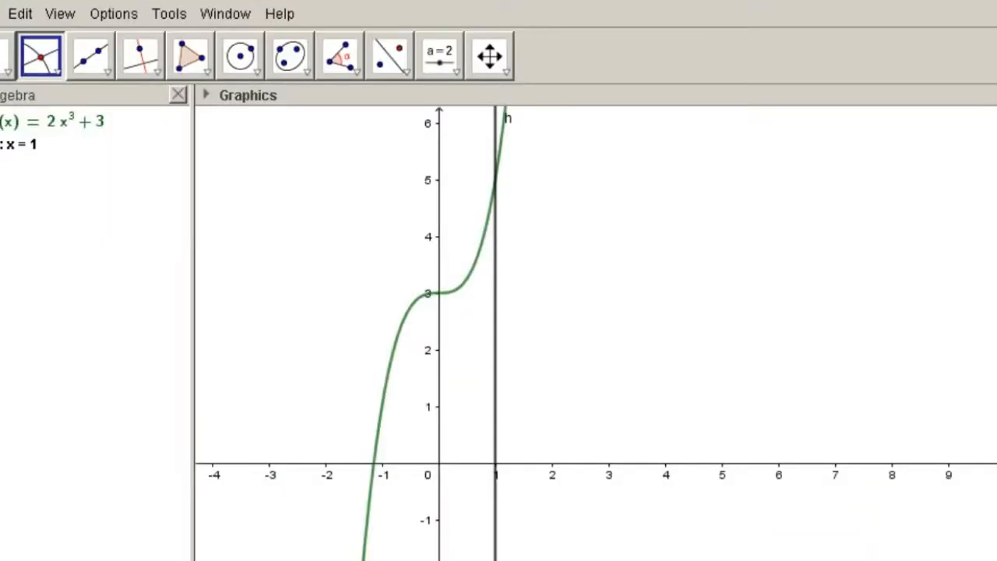
{"action": "left_click", "coordinate": [879, 452]}
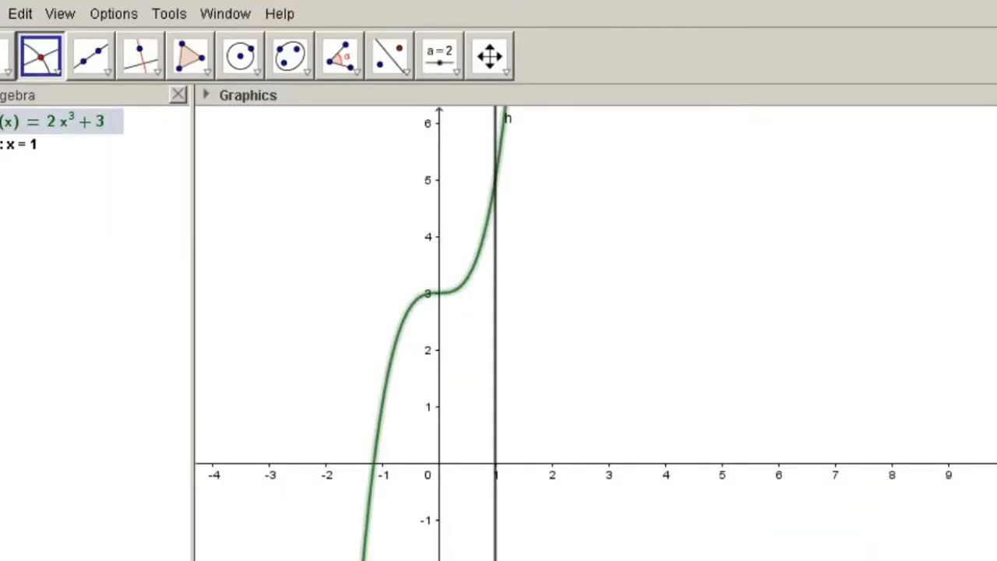
{"action": "left_click", "coordinate": [374, 462]}
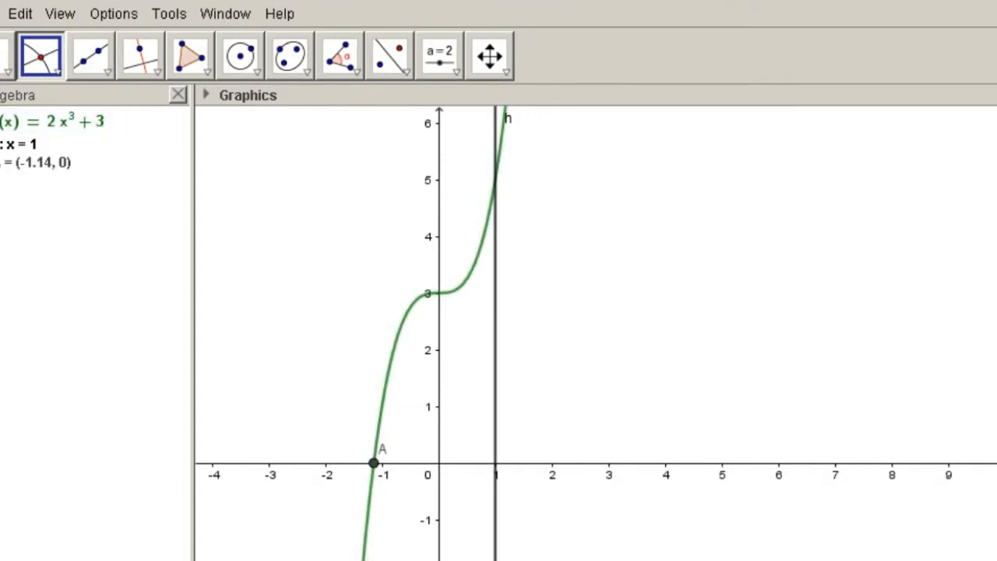
Mark the intersection points of line h with the curve f and with the x-axis.
{"action": "left_click", "coordinate": [485, 235]}
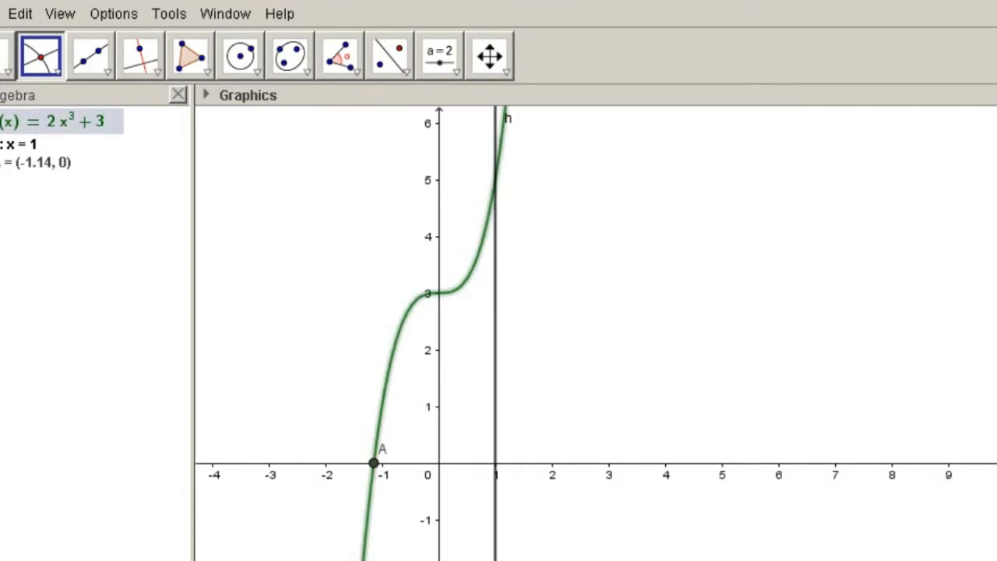
{"action": "left_click", "coordinate": [496, 244]}
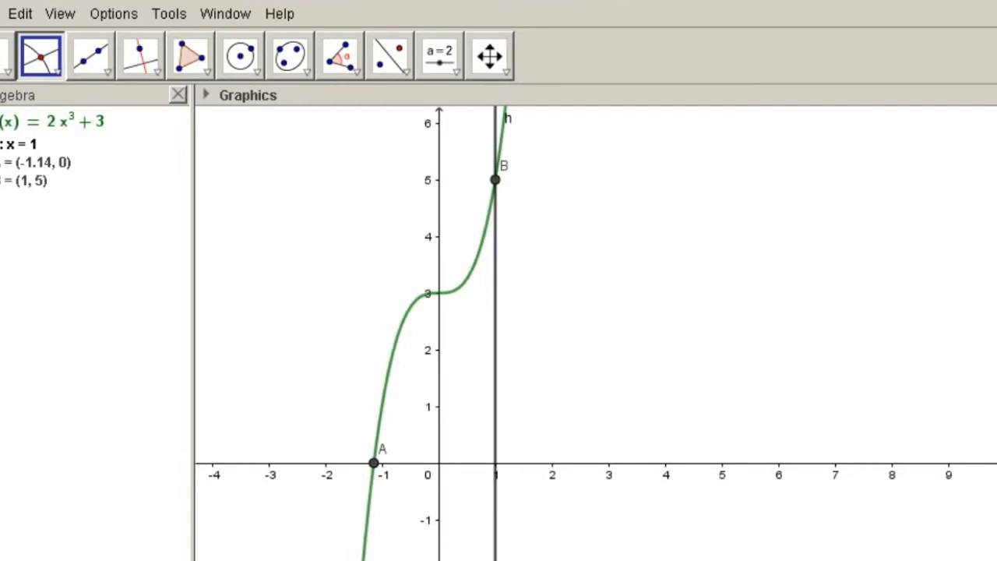
{"action": "left_click", "coordinate": [496, 374]}
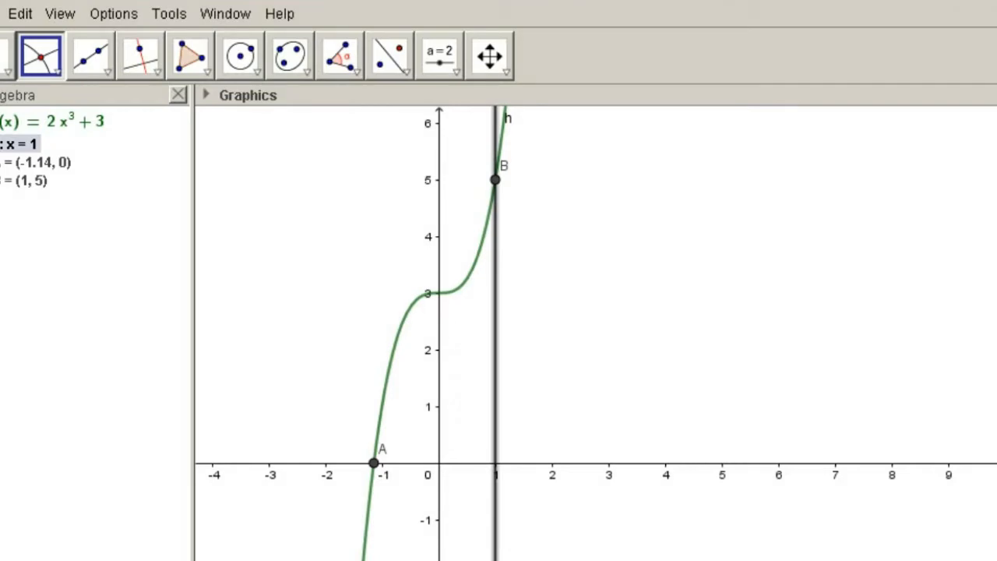
{"action": "left_click", "coordinate": [496, 463]}
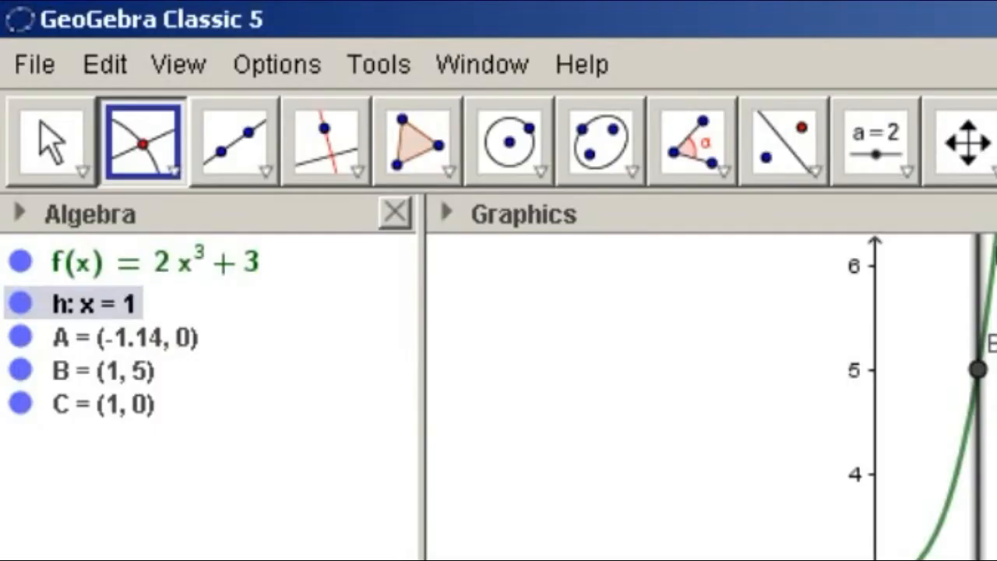
Hide line h and draw a segment from point B on the curve down to point C on the x-axis.
{"action": "left_click", "coordinate": [21, 303]}
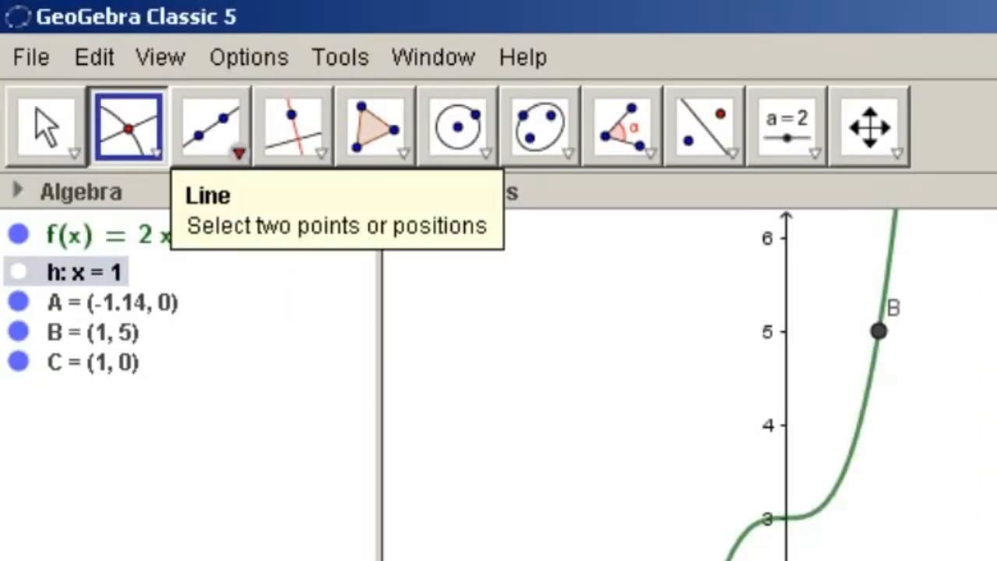
{"action": "left_click", "coordinate": [237, 151]}
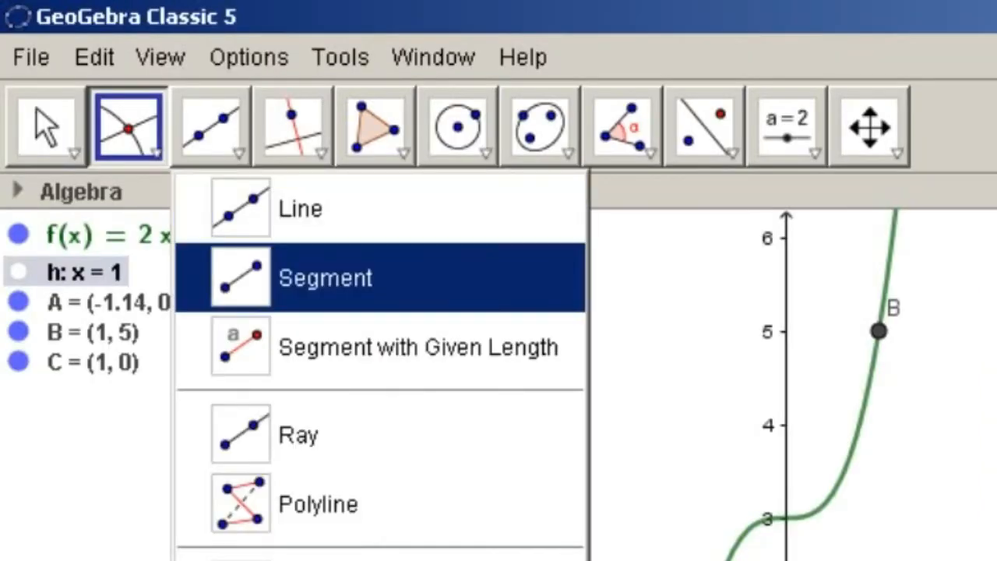
{"action": "left_click", "coordinate": [311, 278]}
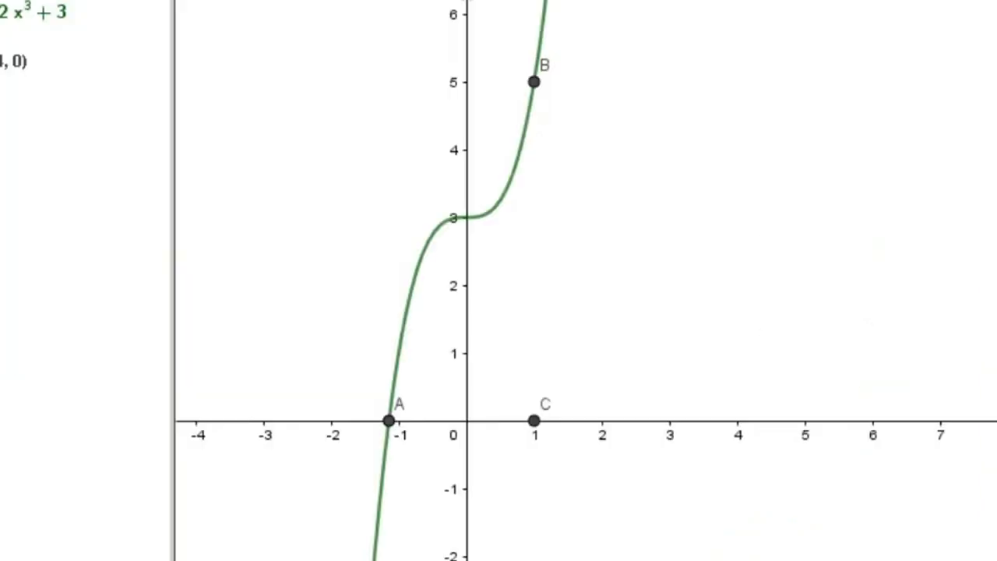
{"action": "left_click", "coordinate": [534, 82]}
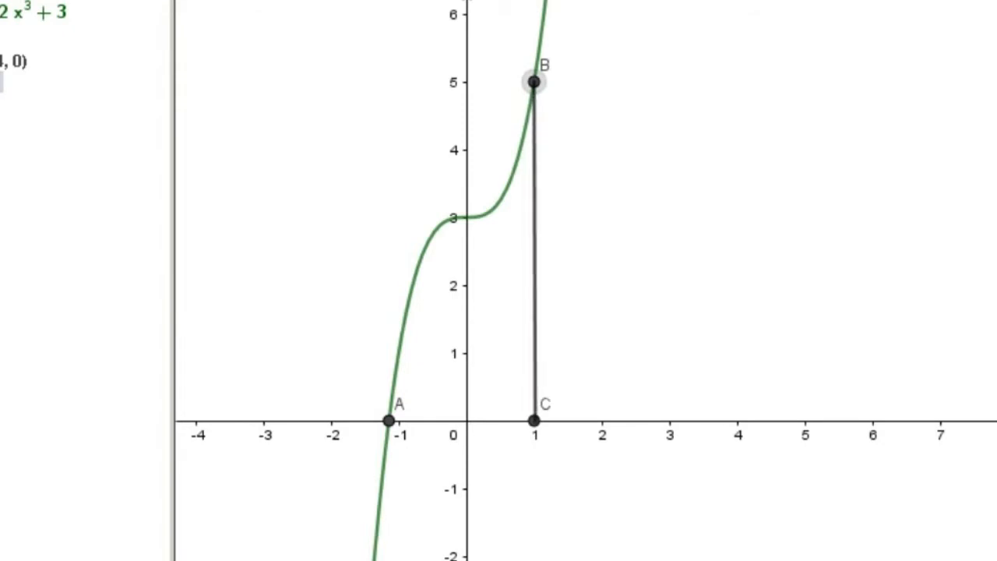
{"action": "left_click", "coordinate": [534, 421]}
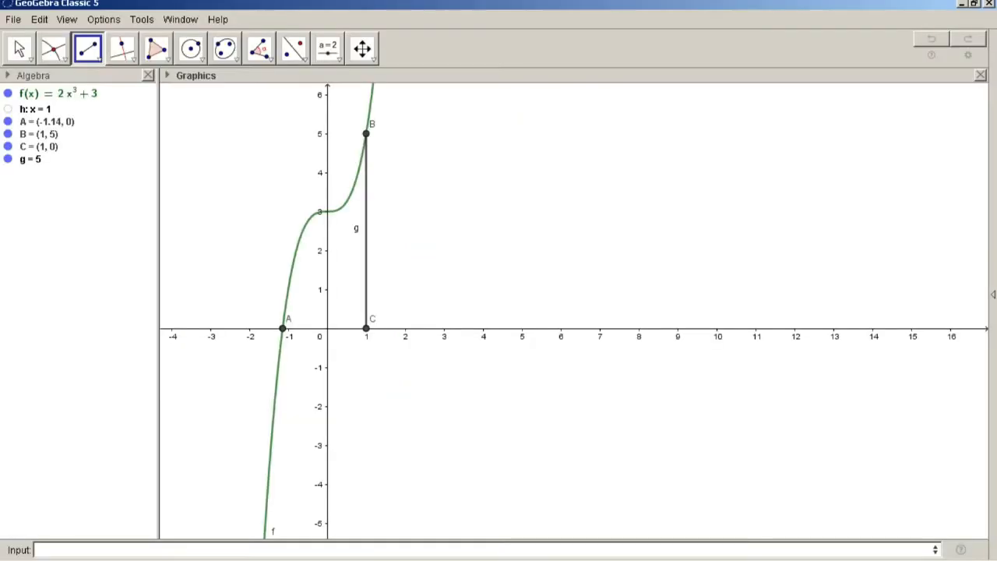
Enlarge and reposition the 2D graph to frame the region between points A, B and C.
{"action": "left_click", "coordinate": [361, 49]}
{"action": "left_click_drag", "start_coordinate": [467, 195], "coordinate": [468, 255]}
{"action": "left_click", "coordinate": [441, 33]}
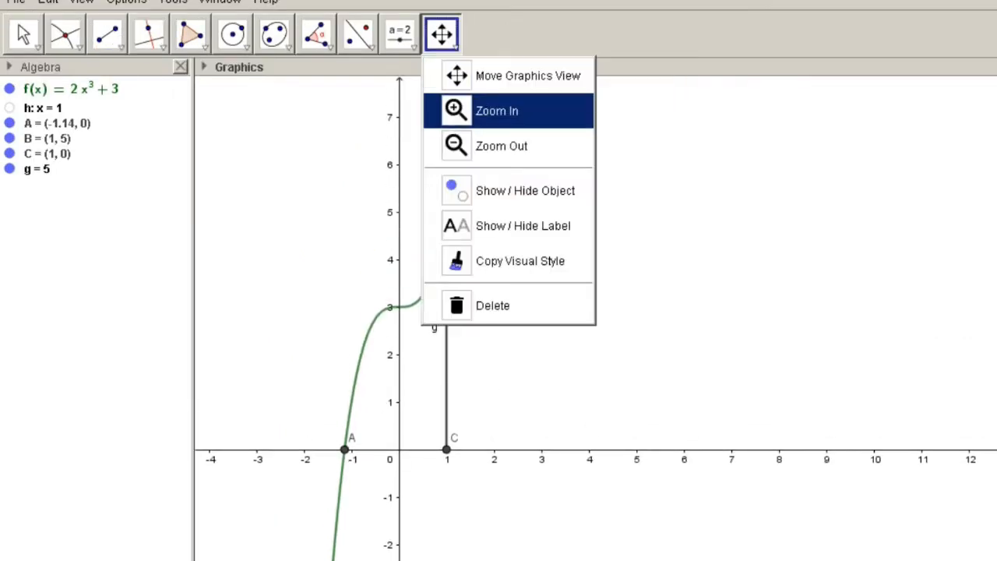
{"action": "left_click", "coordinate": [490, 106]}
{"action": "left_click", "coordinate": [382, 279]}
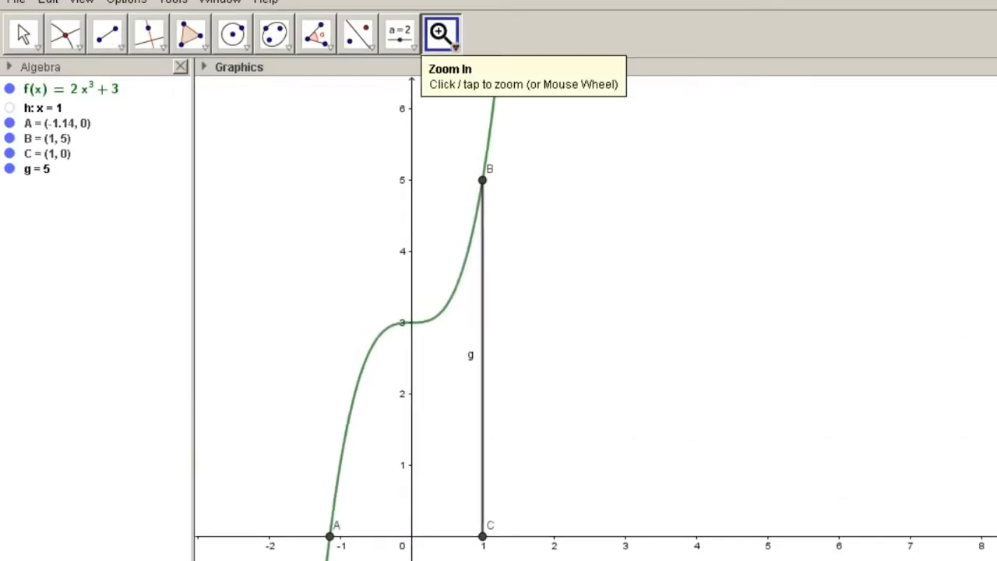
{"action": "left_click", "coordinate": [448, 46]}
{"action": "left_click", "coordinate": [491, 74]}
{"action": "left_click_drag", "start_coordinate": [483, 258], "coordinate": [428, 236]}
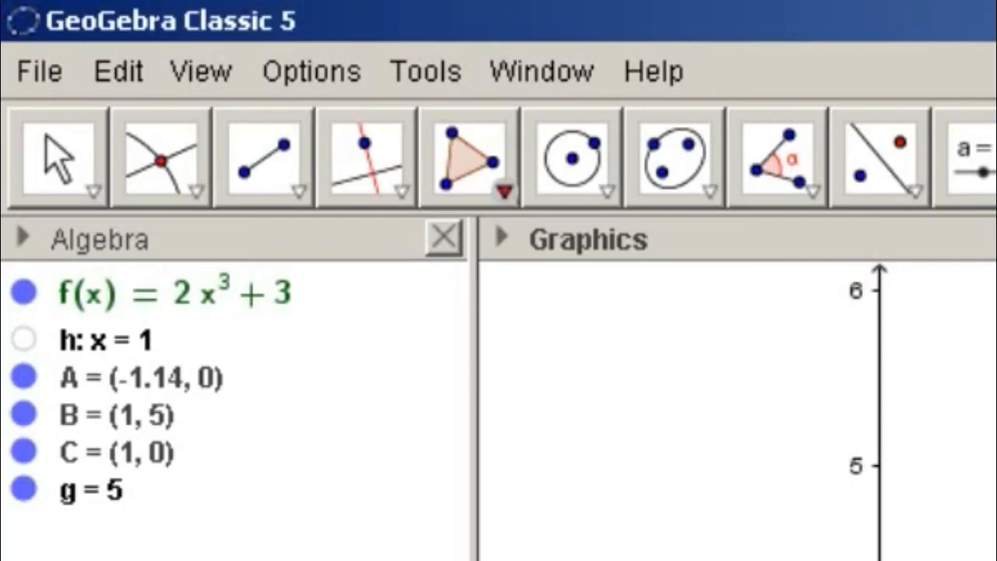
Show the 3D Graphics view beside the 2D graph and frame the curve and its segment in it.
{"action": "left_click", "coordinate": [201, 71]}
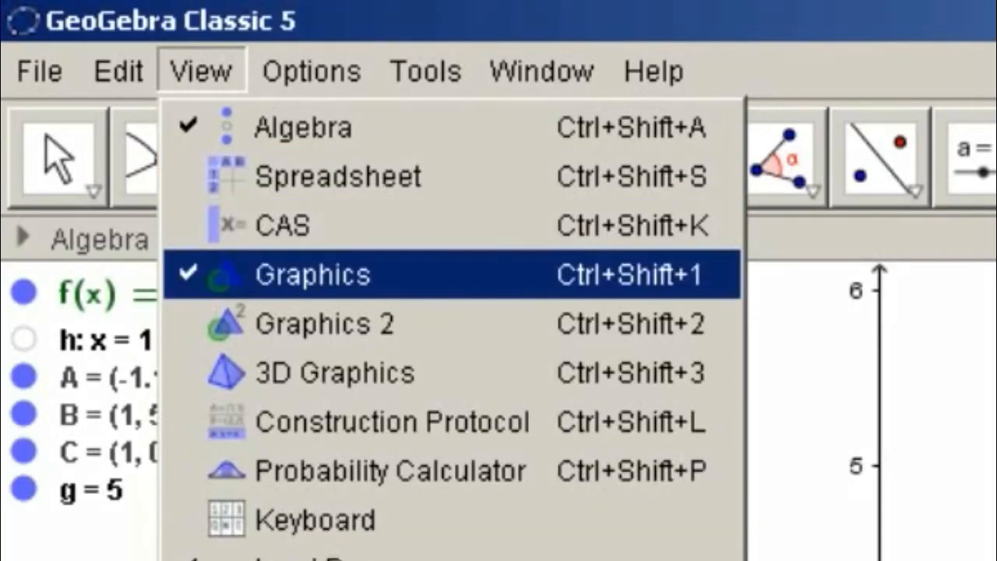
{"action": "left_click", "coordinate": [335, 373]}
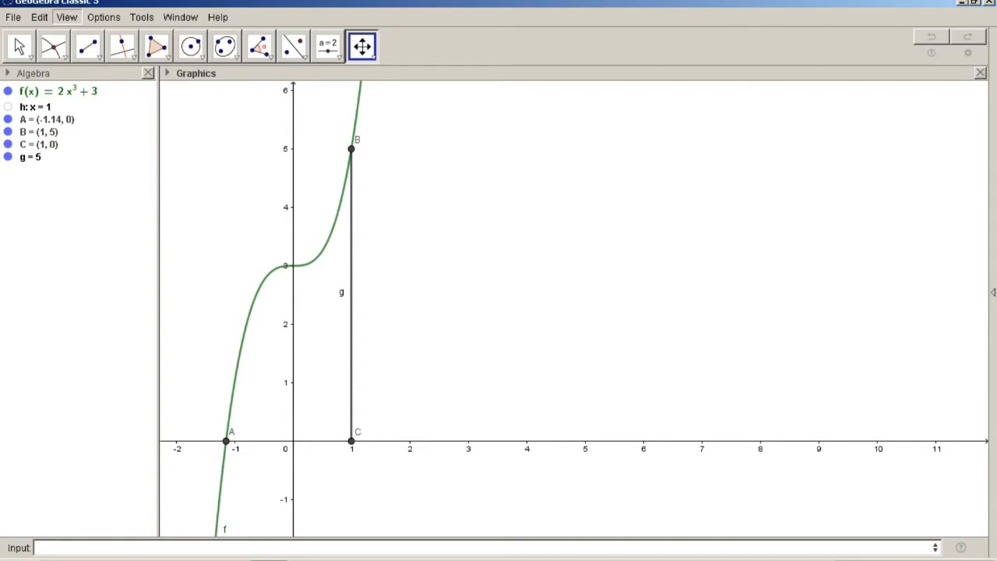
{"action": "left_click_drag", "start_coordinate": [601, 296], "coordinate": [468, 296]}
{"action": "left_click", "coordinate": [476, 53]}
{"action": "left_click", "coordinate": [538, 76]}
{"action": "left_click_drag", "start_coordinate": [663, 226], "coordinate": [627, 245]}
{"action": "left_click", "coordinate": [476, 52]}
{"action": "left_click", "coordinate": [536, 104]}
{"action": "left_click_drag", "start_coordinate": [730, 354], "coordinate": [730, 335]}
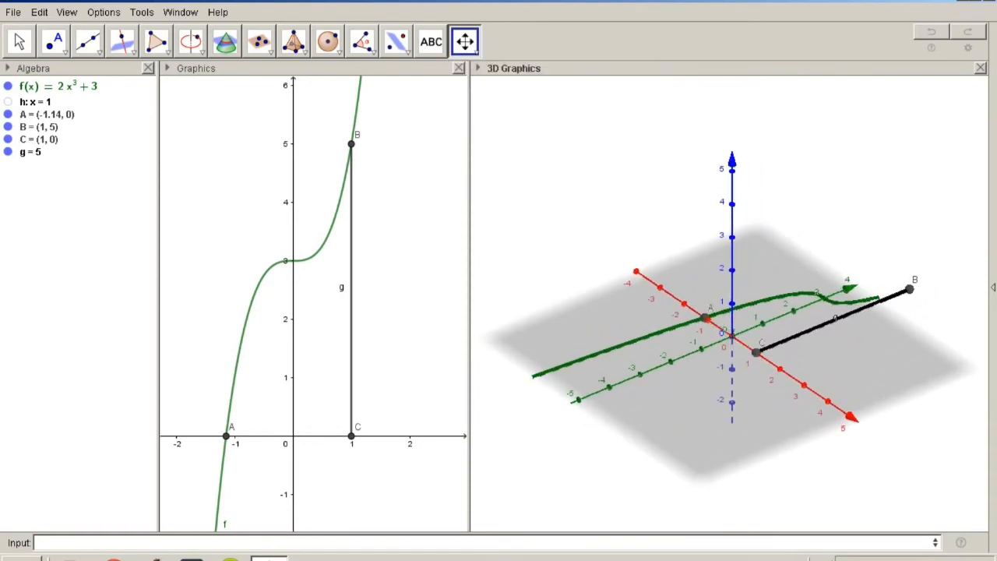
Create an angle slider α from 0° to 360° with a 1° increment and place it beside the curve in the 2D graph.
{"action": "left_click", "coordinate": [19, 41]}
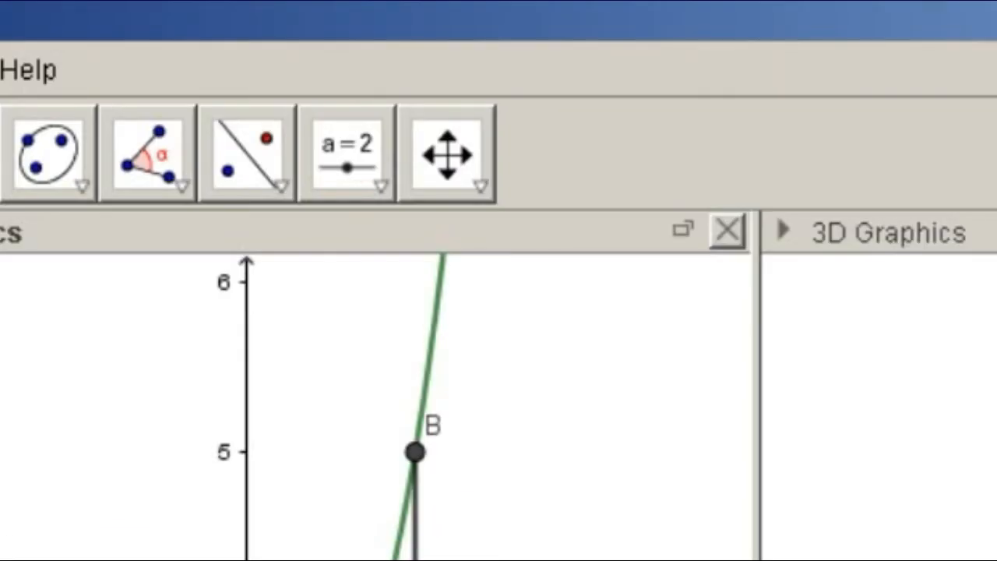
{"action": "left_click", "coordinate": [381, 185]}
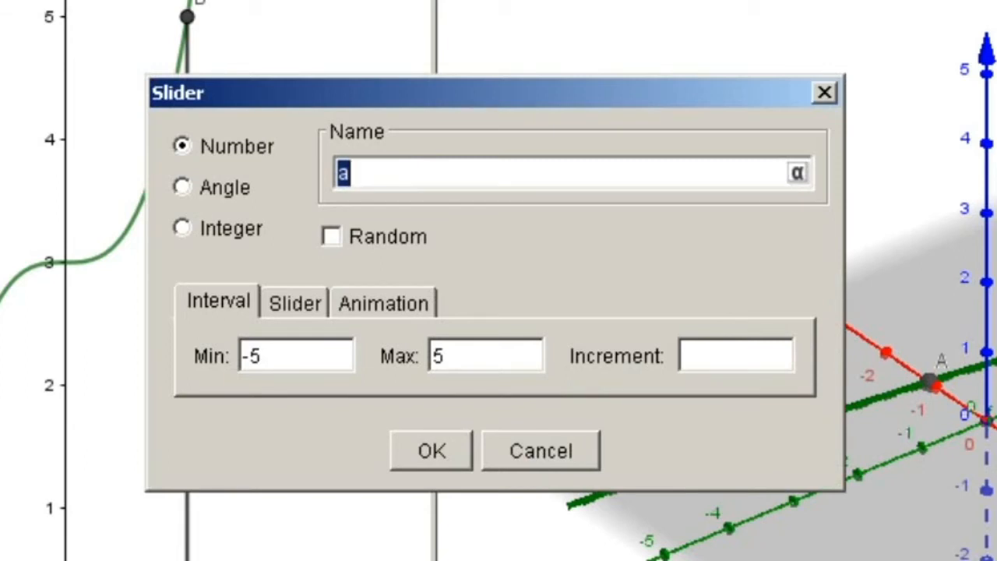
{"action": "key", "text": "Tab"}
{"action": "key", "text": "space"}
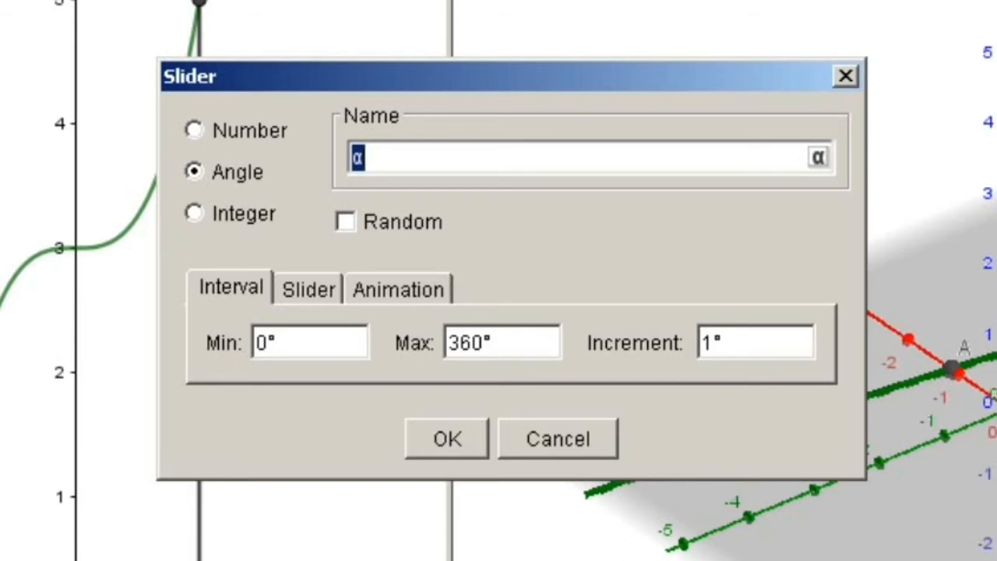
{"action": "key", "text": "Return"}
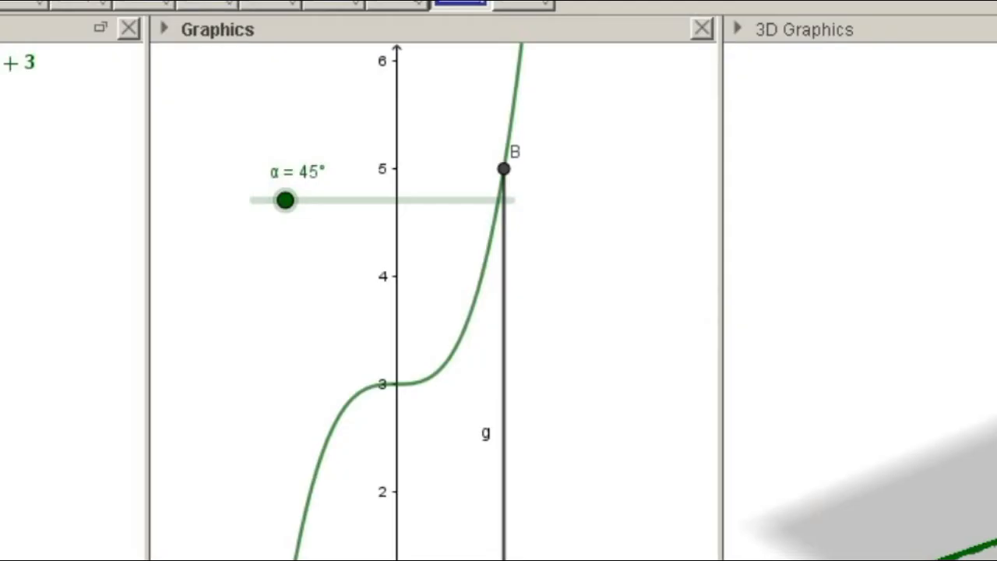
{"action": "left_click_drag", "start_coordinate": [285, 200], "coordinate": [210, 325]}
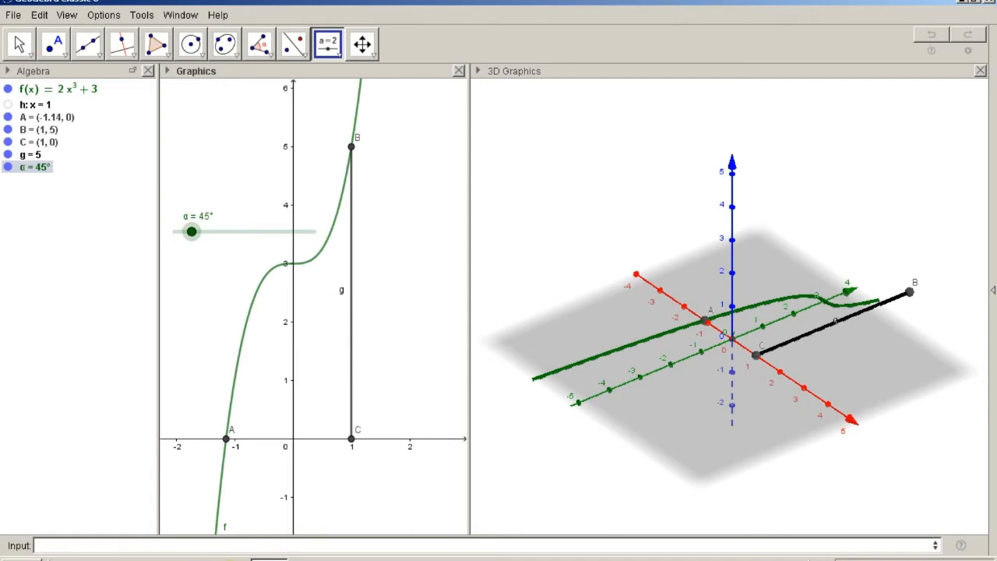
Begin a parametric Surface command with h as the first expression and f(h)cos(g) as the second.
{"action": "left_click", "coordinate": [46, 545]}
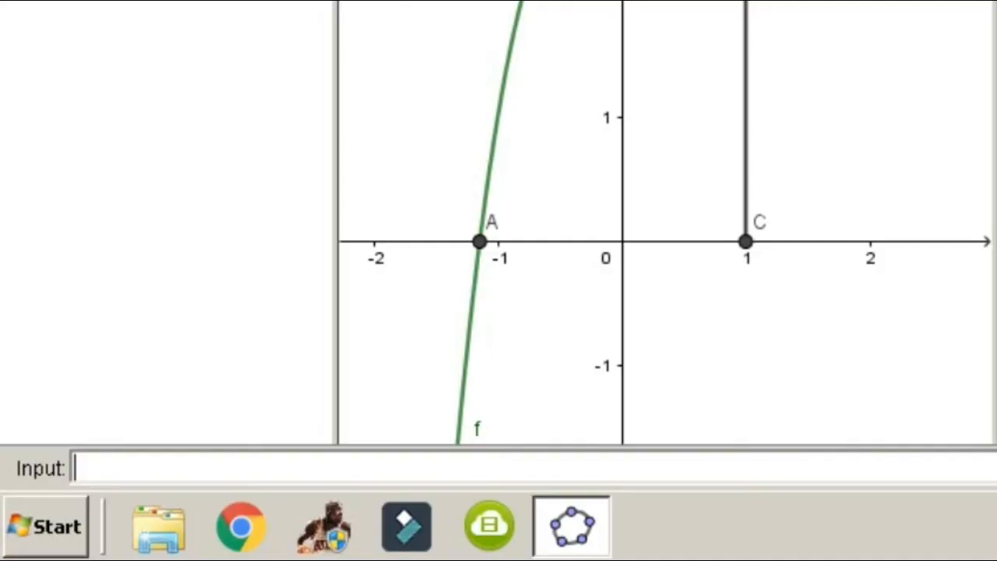
{"action": "type", "text": "sur"}
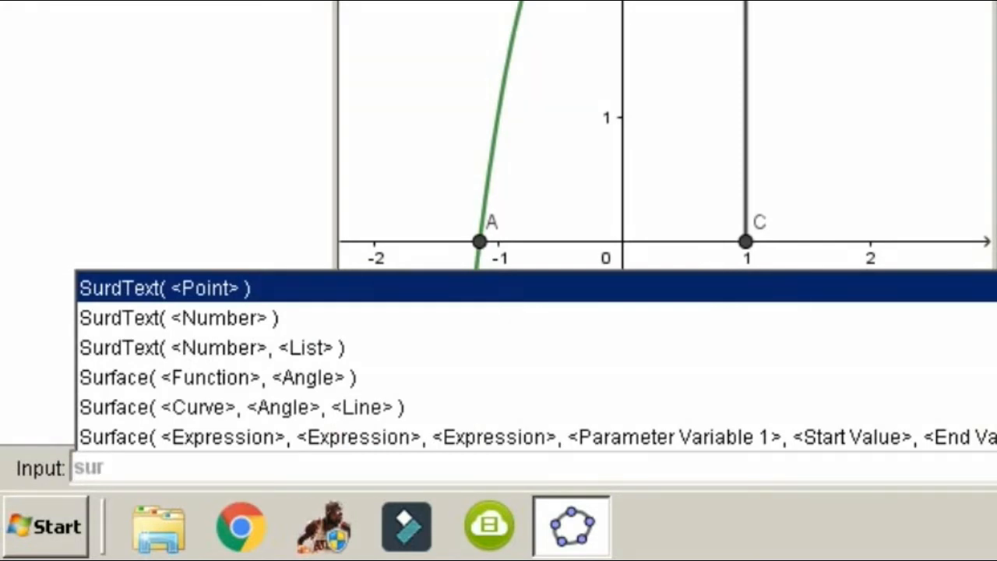
{"action": "left_click", "coordinate": [538, 437]}
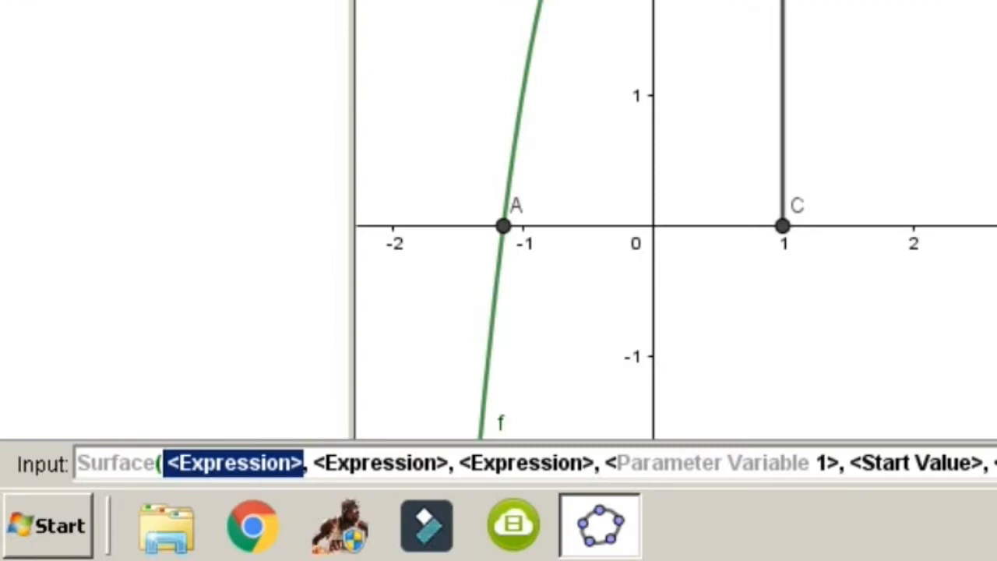
{"action": "type", "text": "h"}
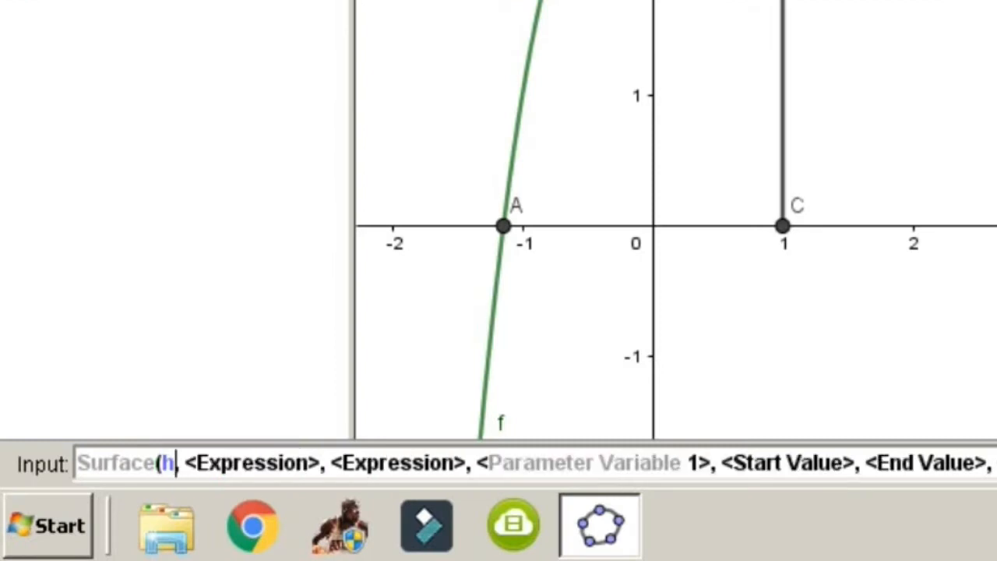
{"action": "key", "text": "Tab"}
{"action": "type", "text": "f(h"}
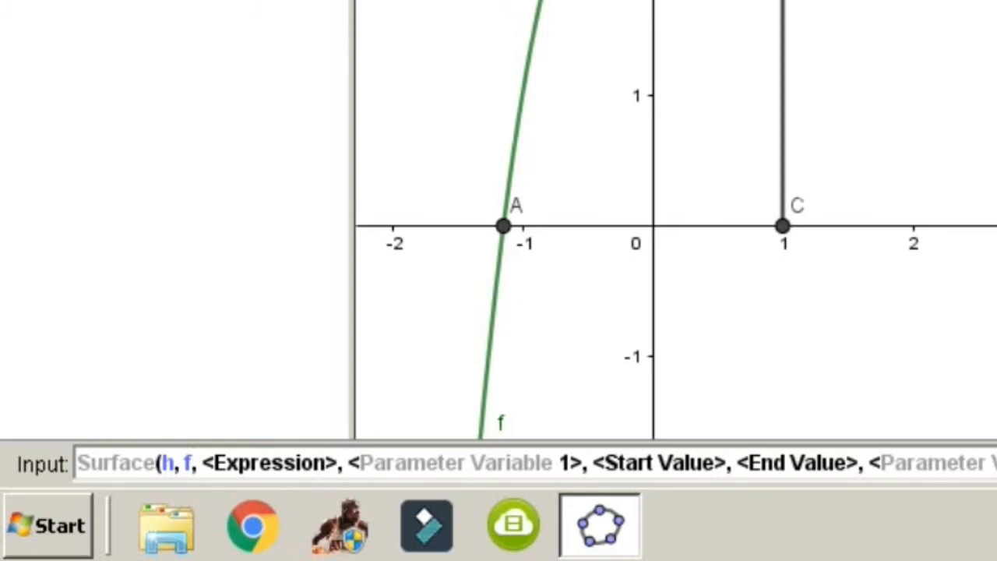
{"action": "type", "text": ")"}
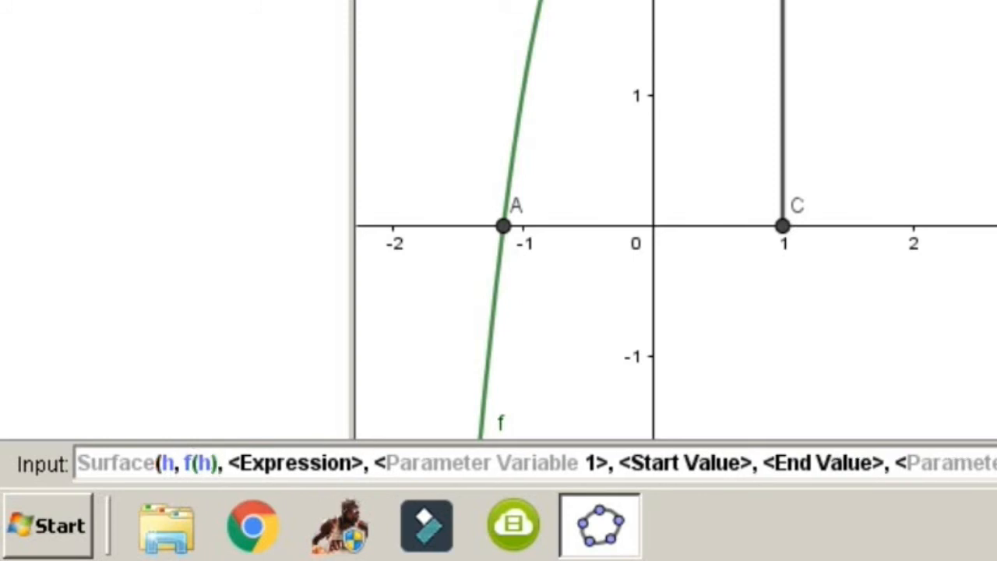
{"action": "type", "text": "cos"}
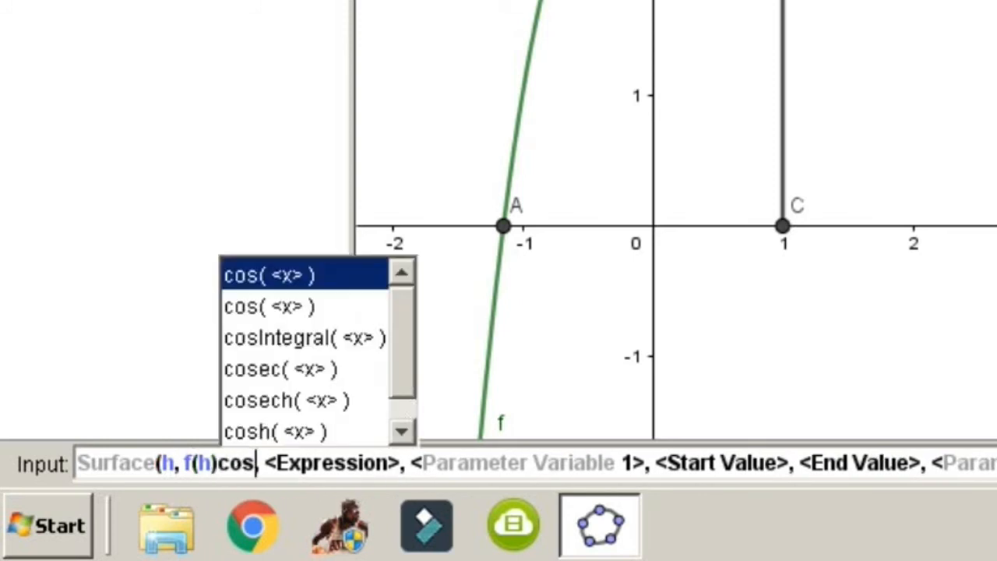
{"action": "key", "text": "Escape"}
{"action": "type", "text": "(g)"}
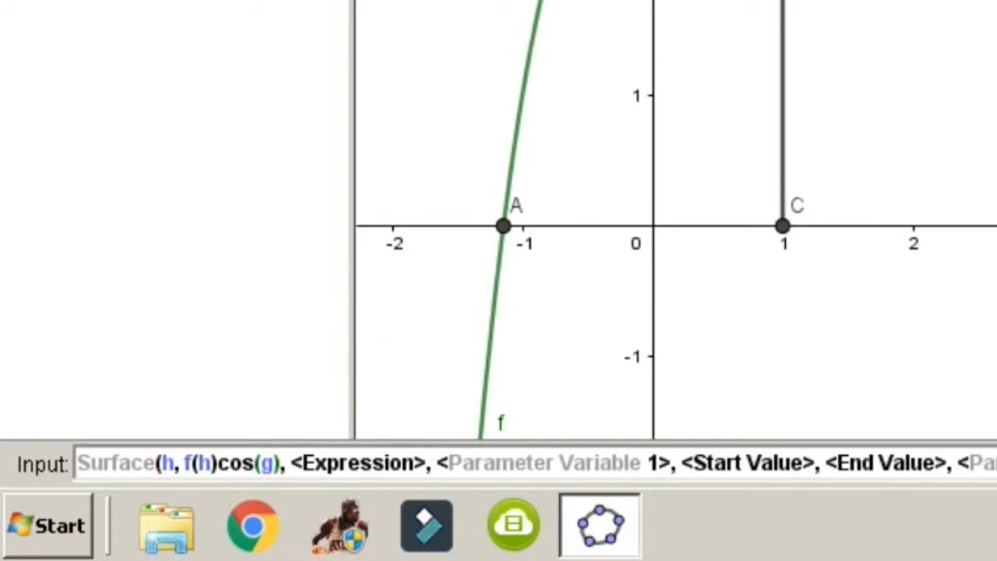
Enter f(h)sin(g) as the third expression of the Surface command.
{"action": "key", "text": "Tab"}
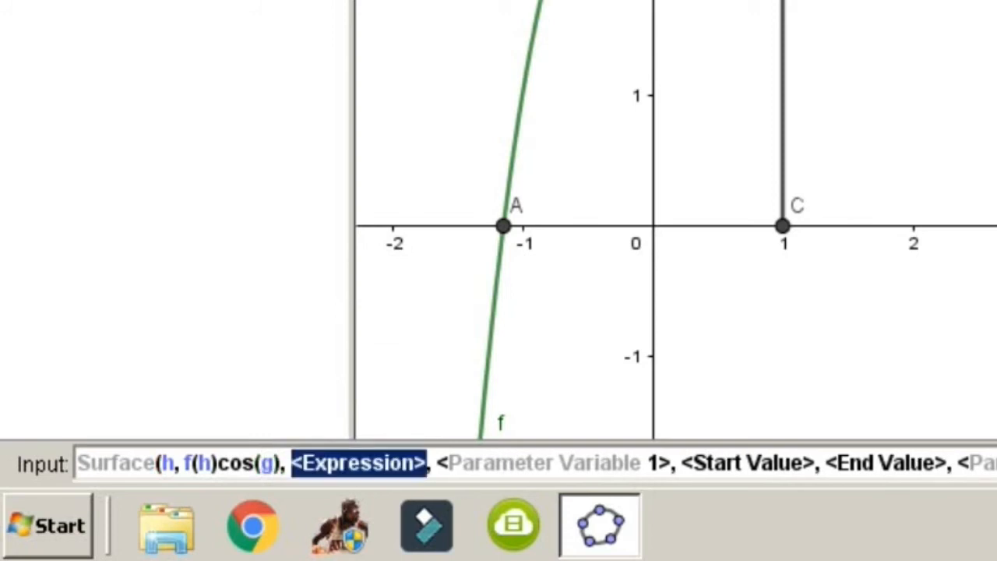
{"action": "type", "text": "f(h)sin"}
{"action": "key", "text": "Escape"}
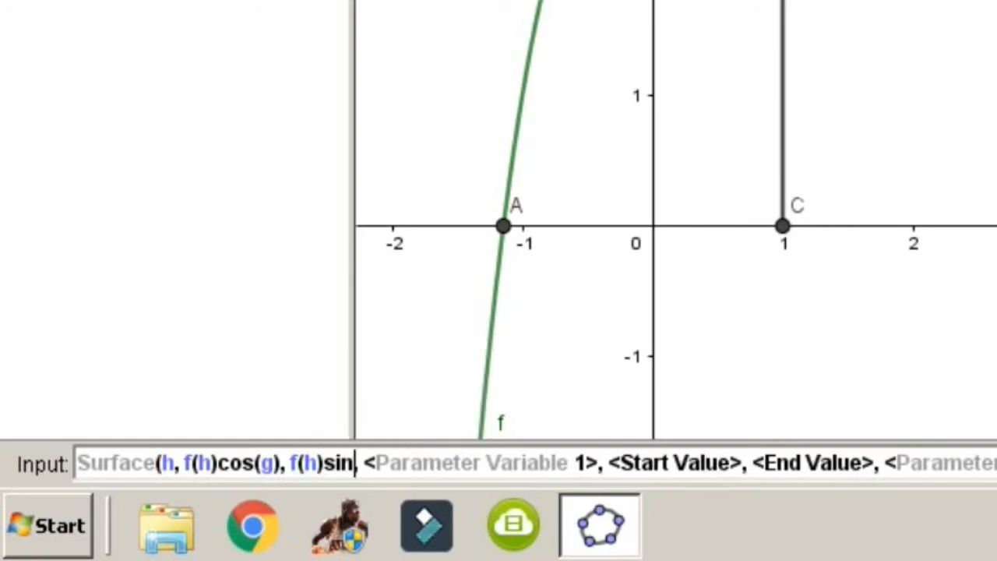
{"action": "type", "text": "(g)"}
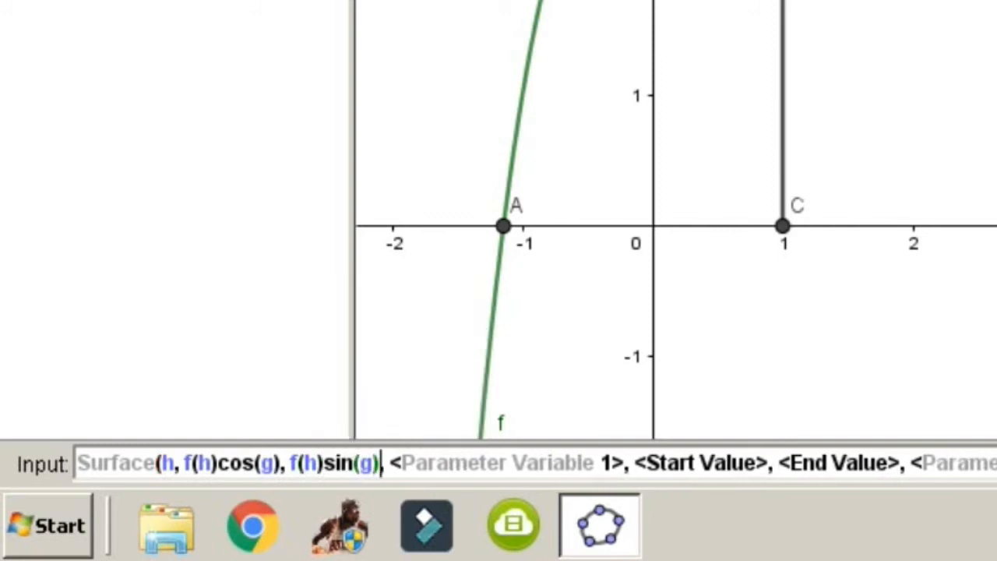
Set the surface's first parameter variable to h, running from x(A) to x(C).
{"action": "key", "text": "Tab"}
{"action": "type", "text": "h"}
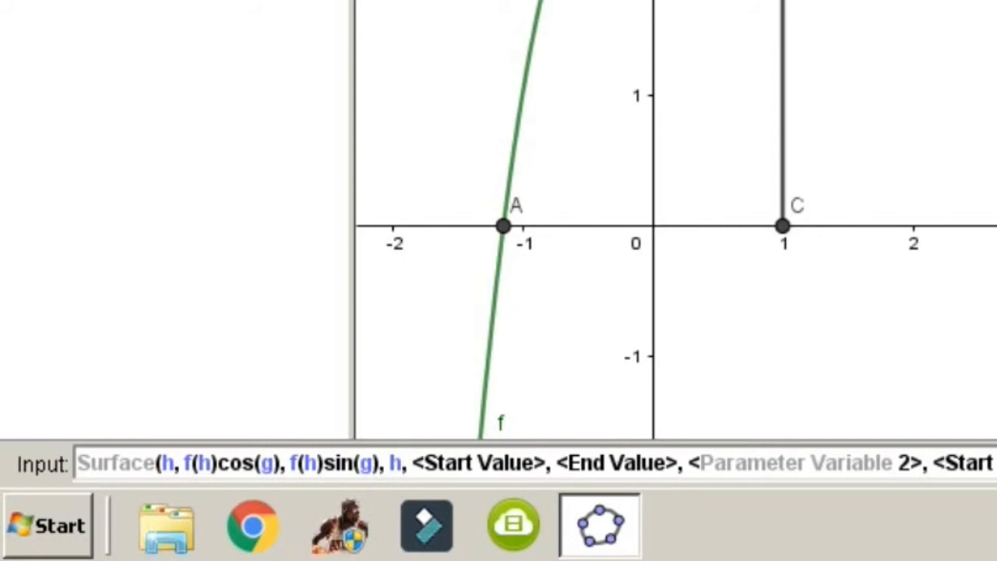
{"action": "key", "text": "Tab"}
{"action": "type", "text": "x(A)"}
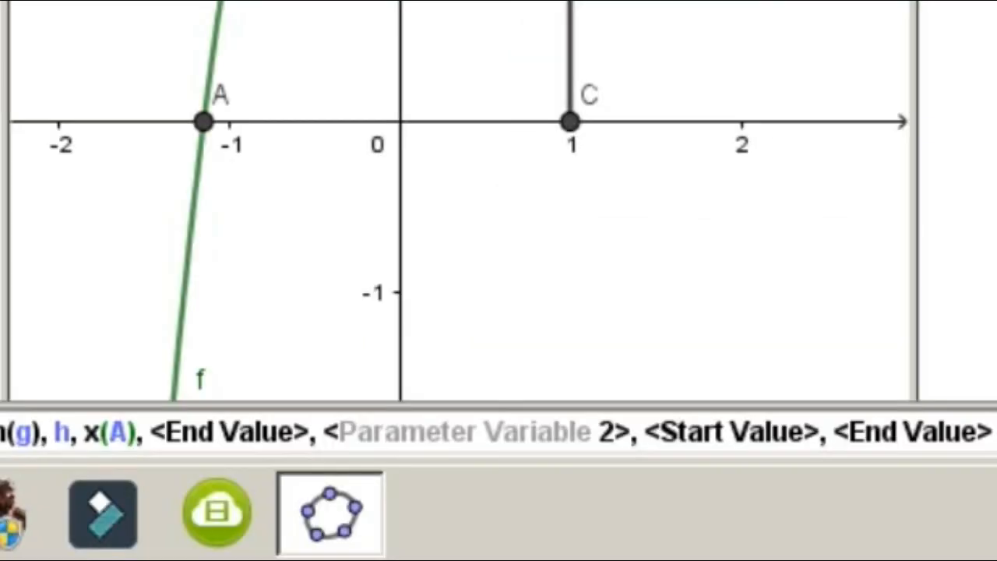
{"action": "key", "text": "Tab"}
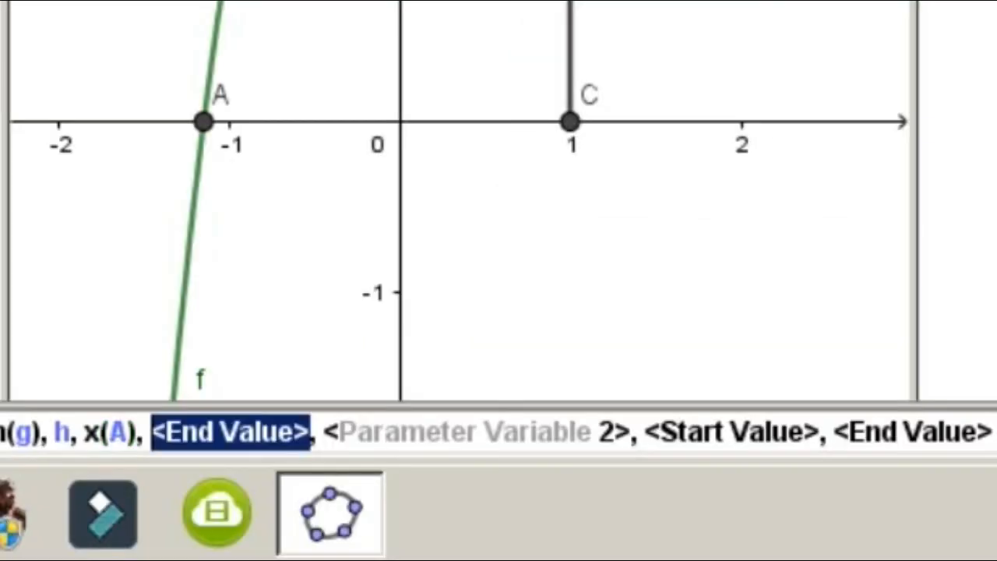
{"action": "type", "text": "x("}
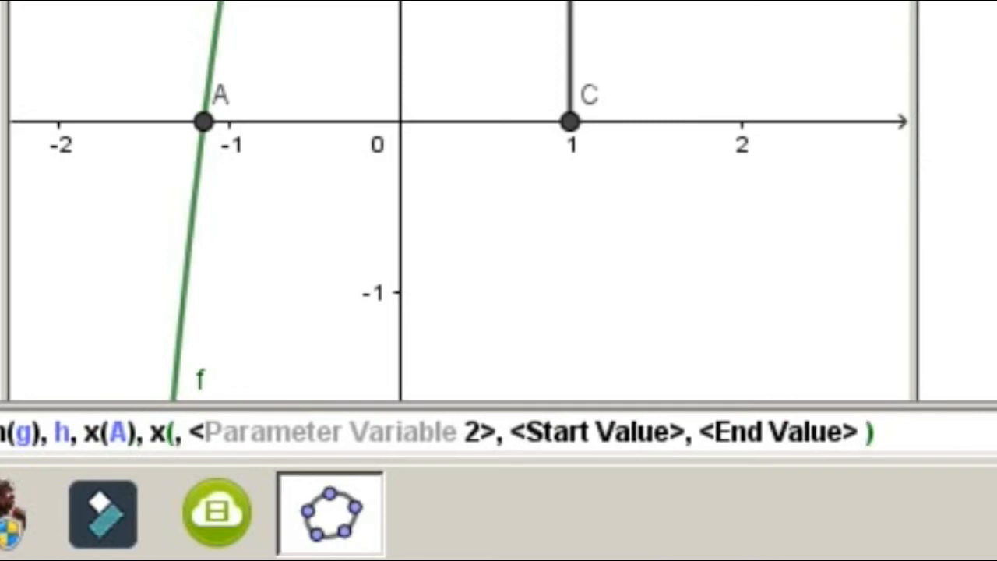
{"action": "type", "text": "C)"}
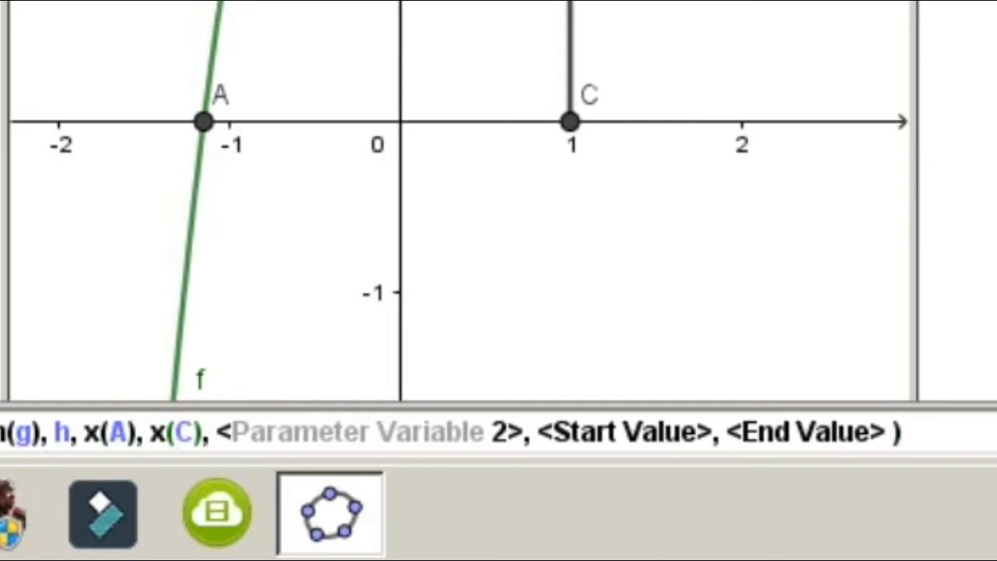
Set the second parameter variable to g, running from 0 to α, and create the surface.
{"action": "key", "text": "Tab"}
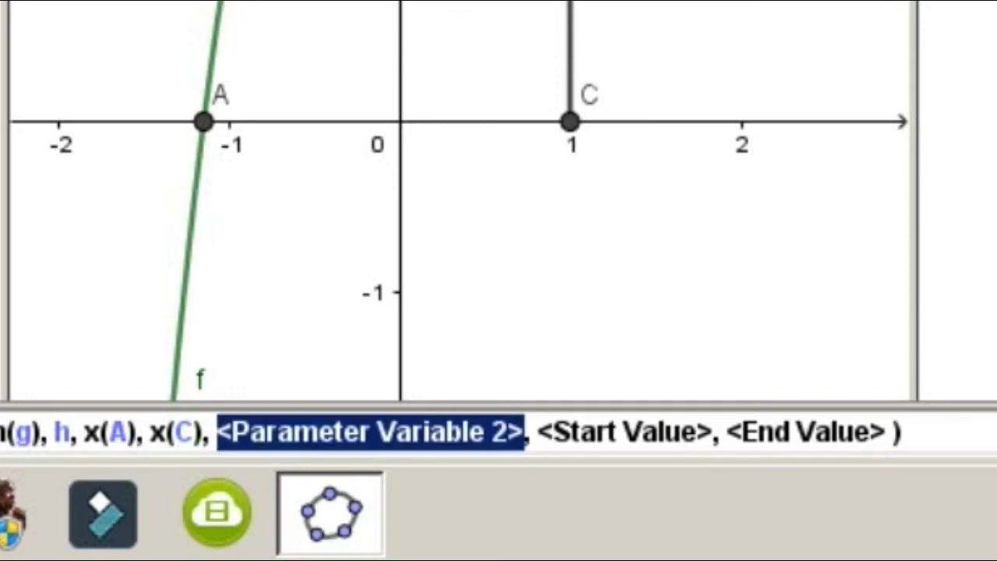
{"action": "type", "text": "g"}
{"action": "key", "text": "Tab"}
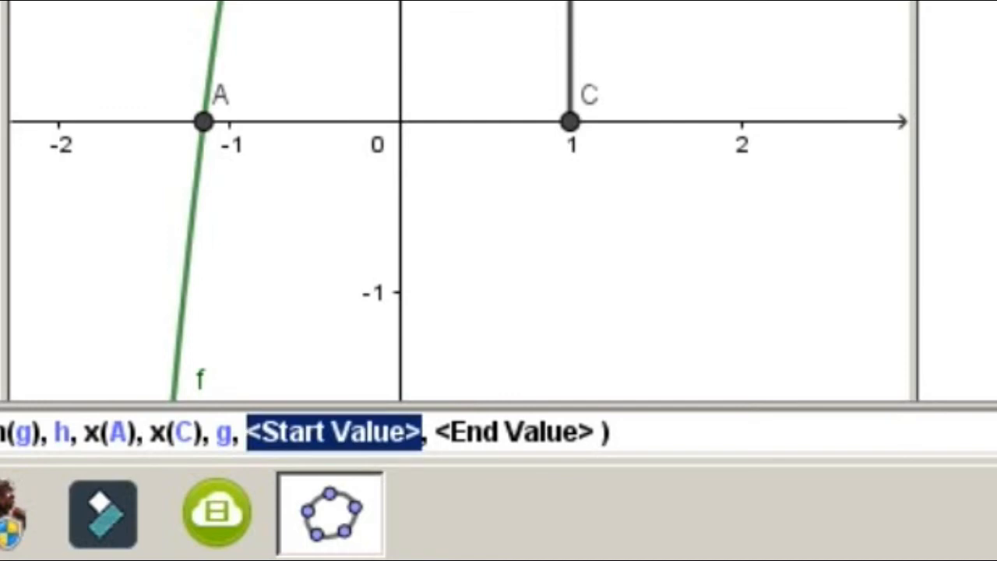
{"action": "type", "text": "0"}
{"action": "key", "text": "Tab"}
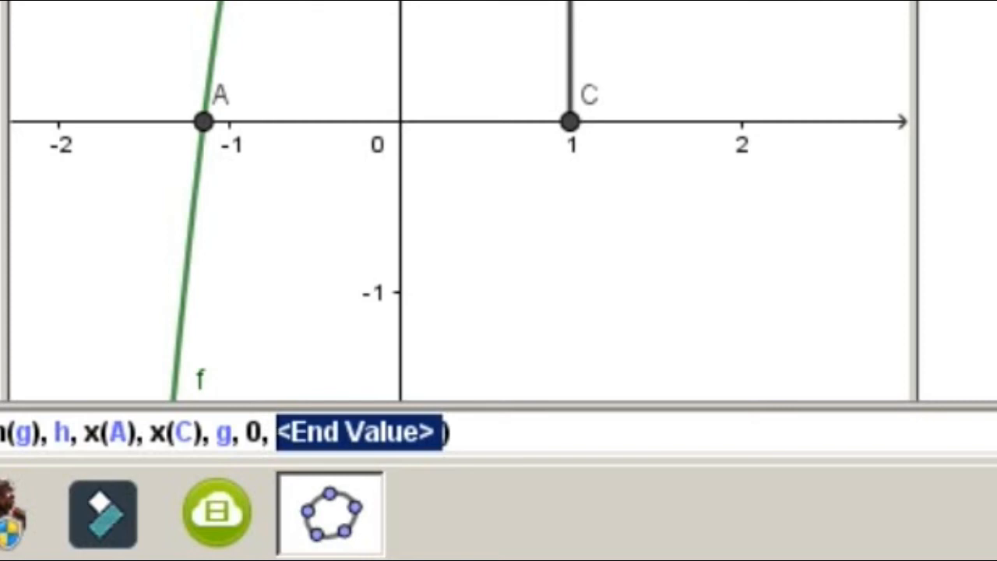
{"action": "type", "text": "α"}
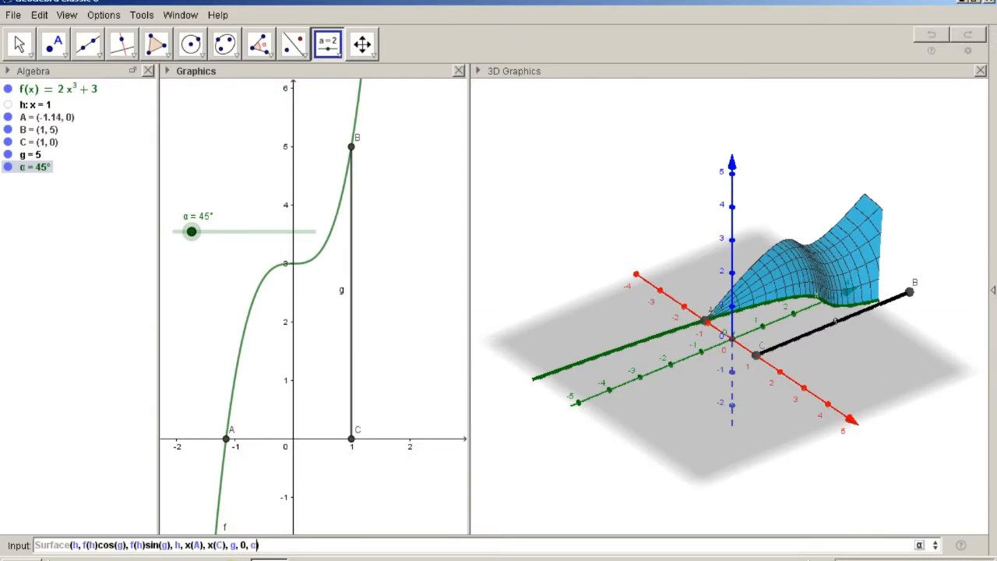
{"action": "key", "text": "Return"}
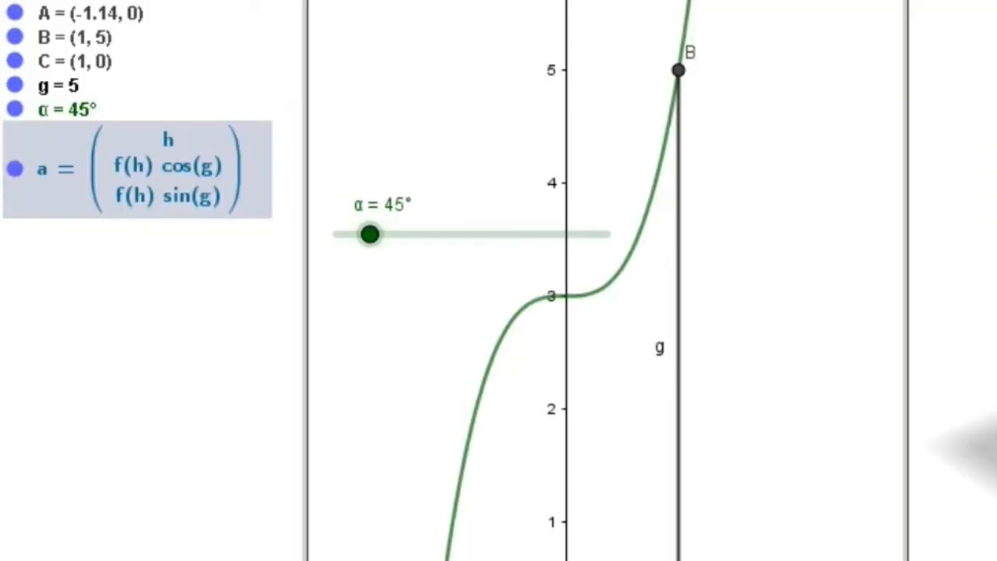
Change the color of surface a to yellow-green in its object properties.
{"action": "right_click", "coordinate": [45, 178]}
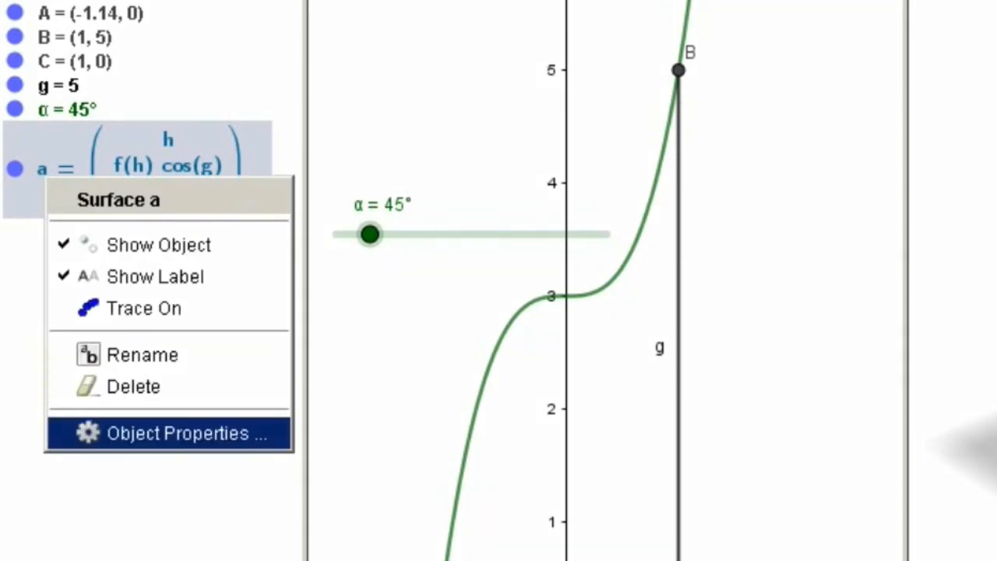
{"action": "key", "text": "Escape"}
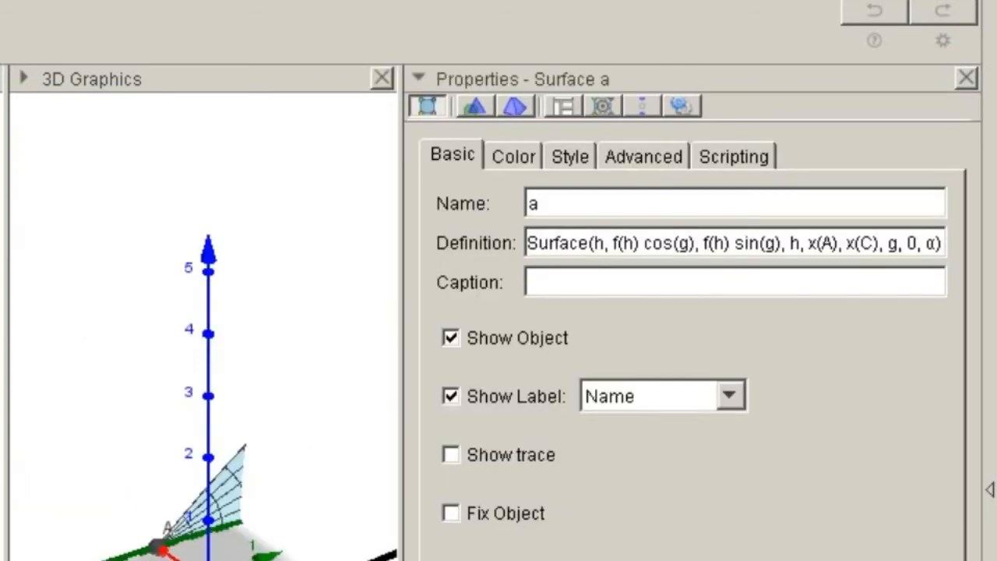
{"action": "left_click", "coordinate": [513, 156]}
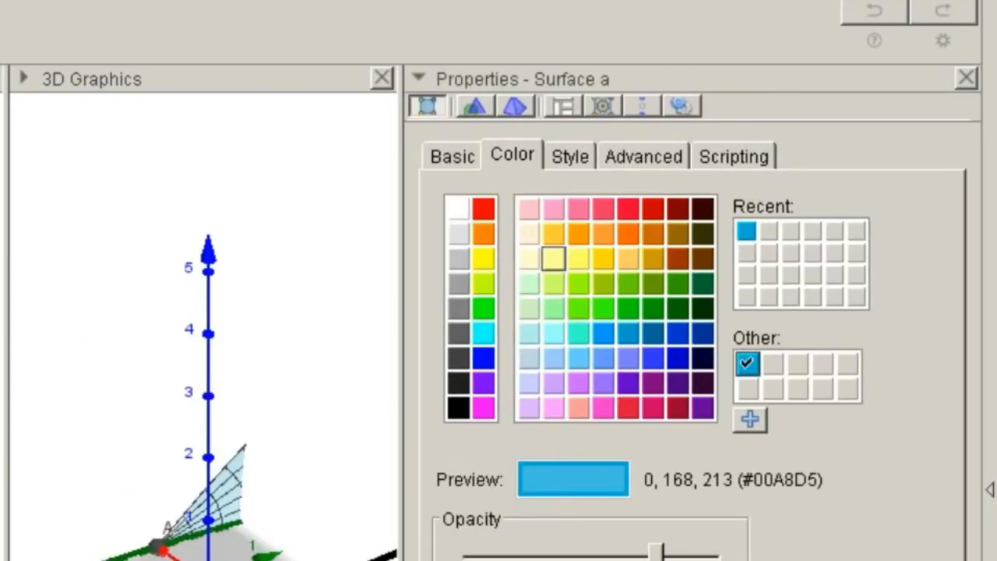
{"action": "left_click", "coordinate": [483, 308]}
{"action": "left_click", "coordinate": [483, 282]}
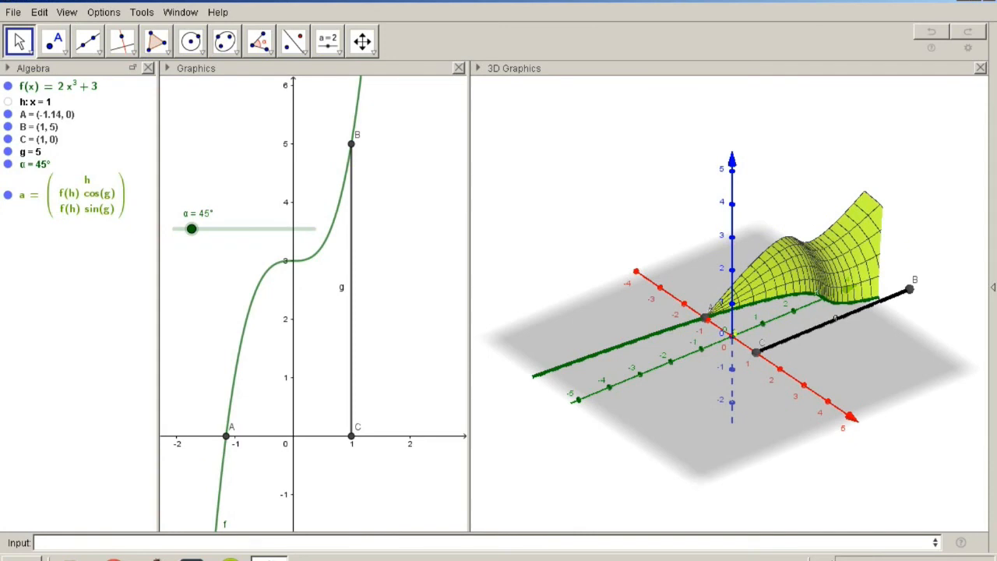
Animate the angle slider α to sweep the surface around the x-axis, and stop the animation.
{"action": "left_click", "coordinate": [362, 41]}
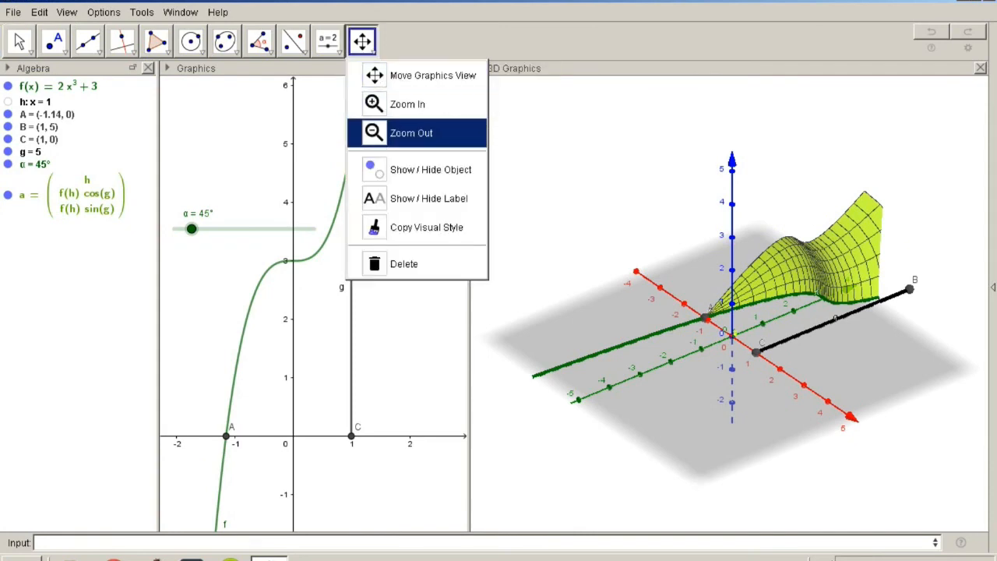
{"action": "left_click", "coordinate": [412, 132]}
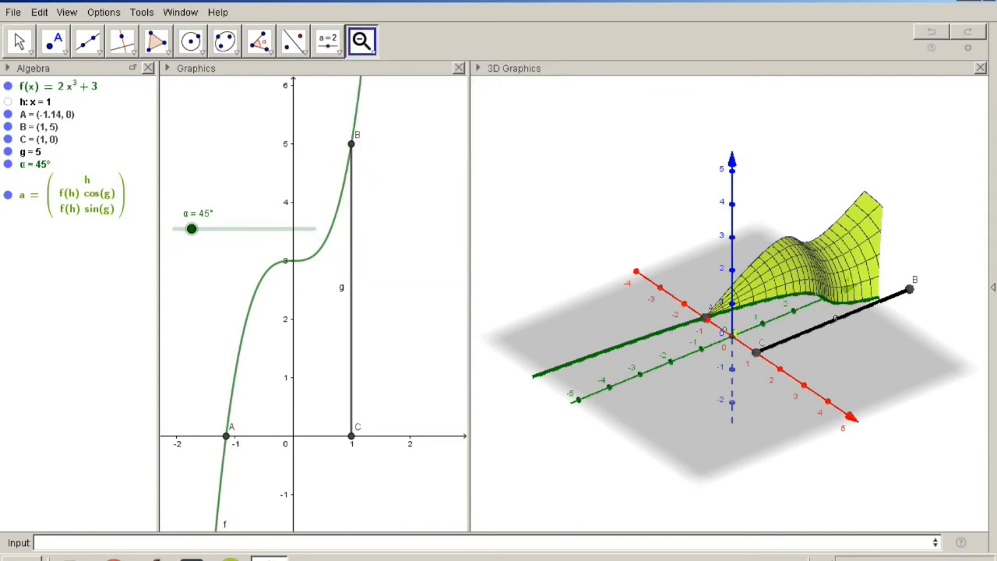
{"action": "left_click", "coordinate": [730, 304]}
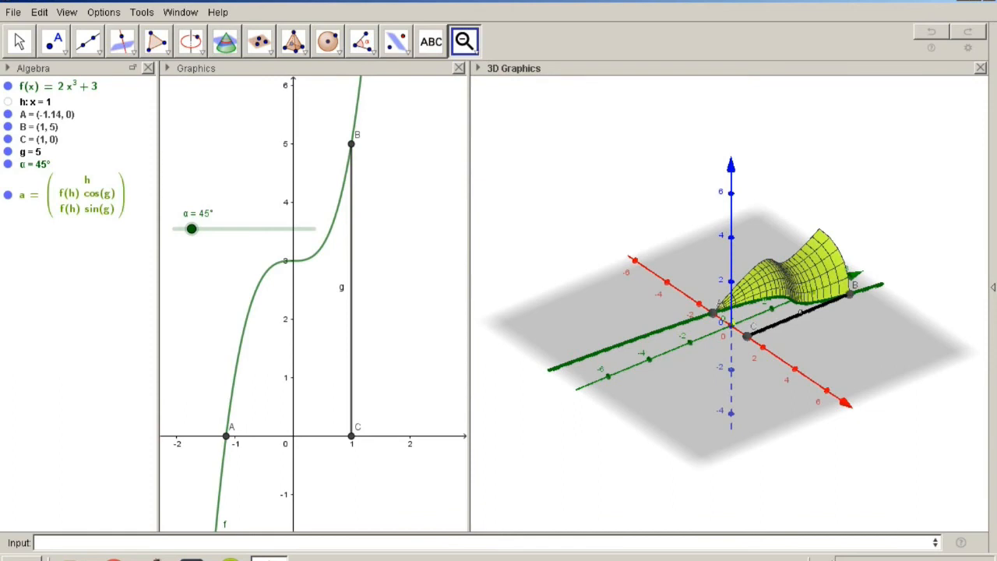
{"action": "key", "text": "Escape"}
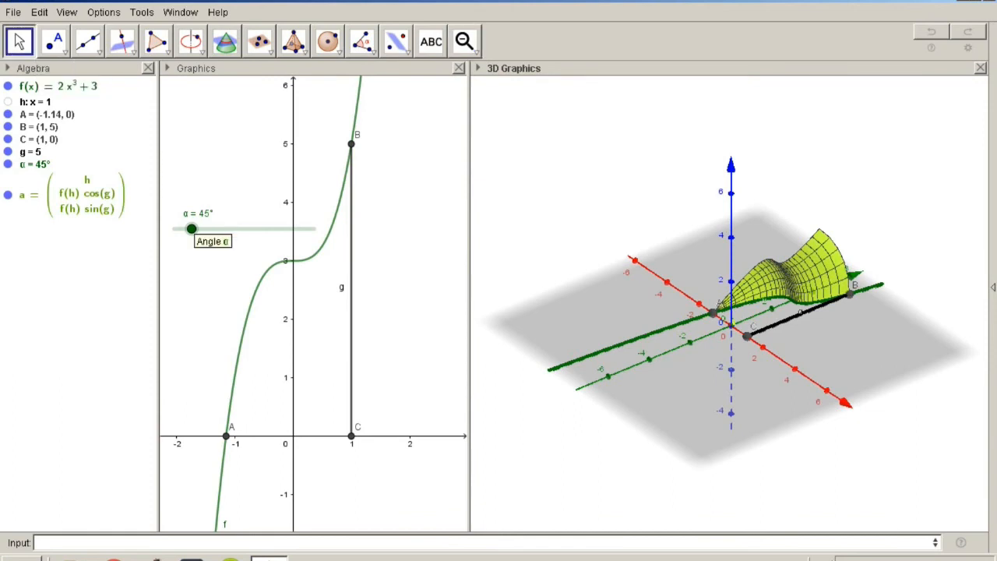
{"action": "right_click", "coordinate": [192, 229]}
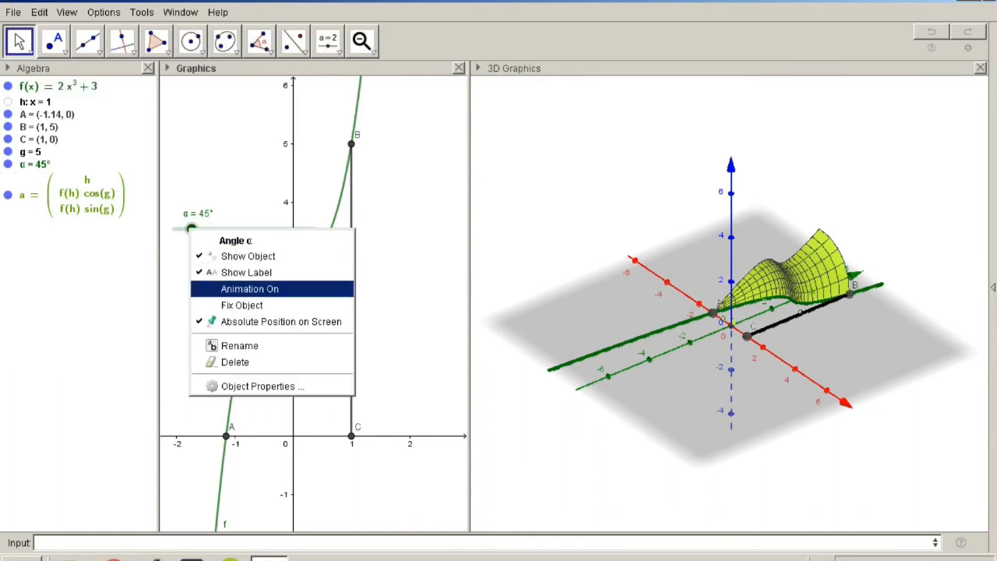
{"action": "left_click", "coordinate": [249, 289]}
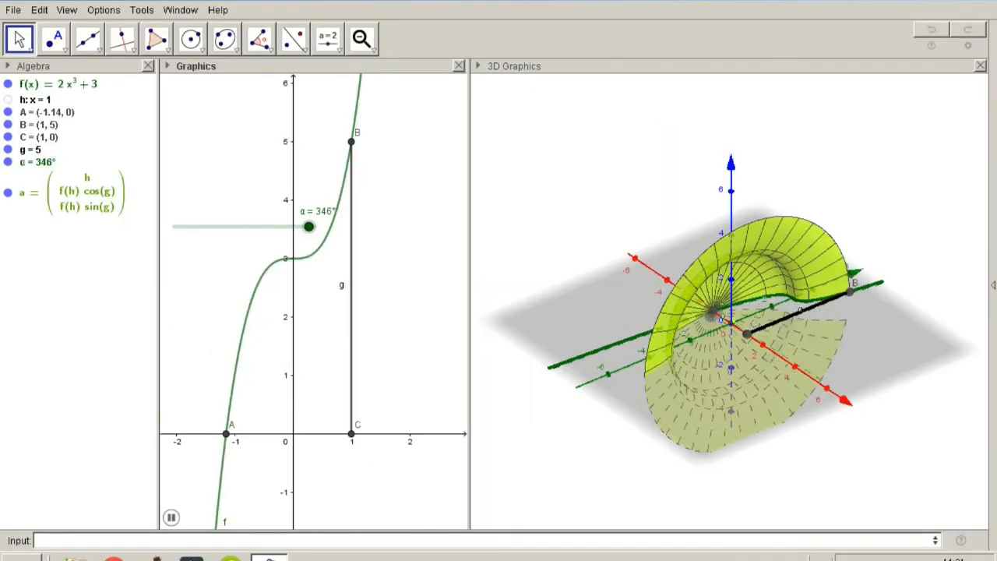
{"action": "right_click", "coordinate": [232, 227]}
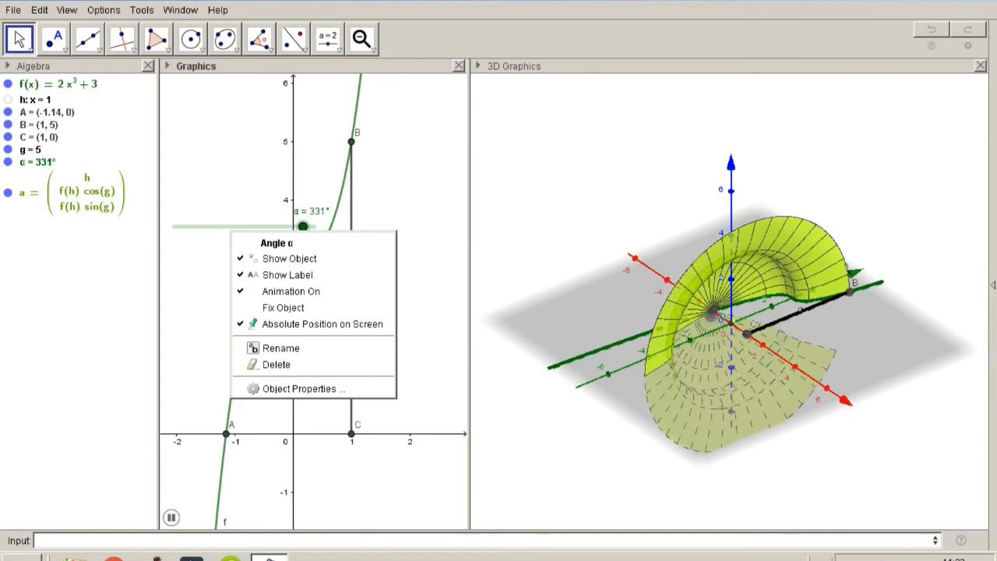
{"action": "left_click", "coordinate": [291, 291]}
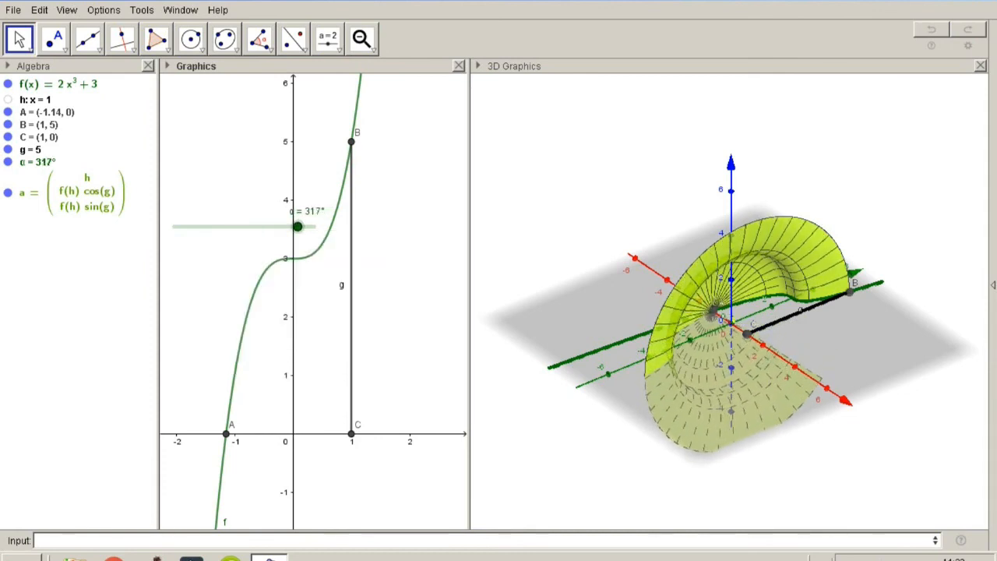
Begin defining the volume v as π times an Integral that takes a function, a start x-value and an end x-value.
{"action": "left_click", "coordinate": [94, 540]}
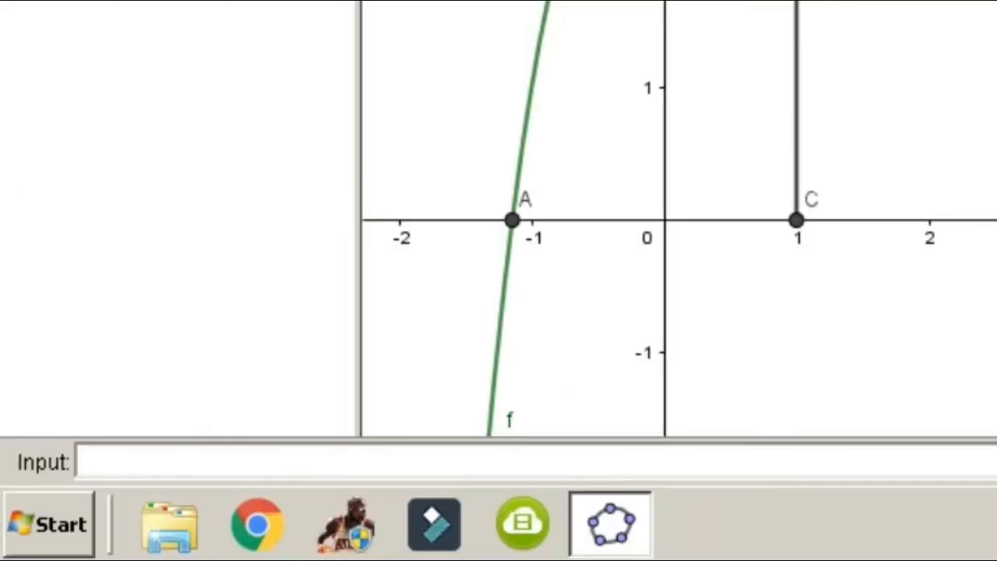
{"action": "type", "text": "M"}
{"action": "type", "text": "= π "}
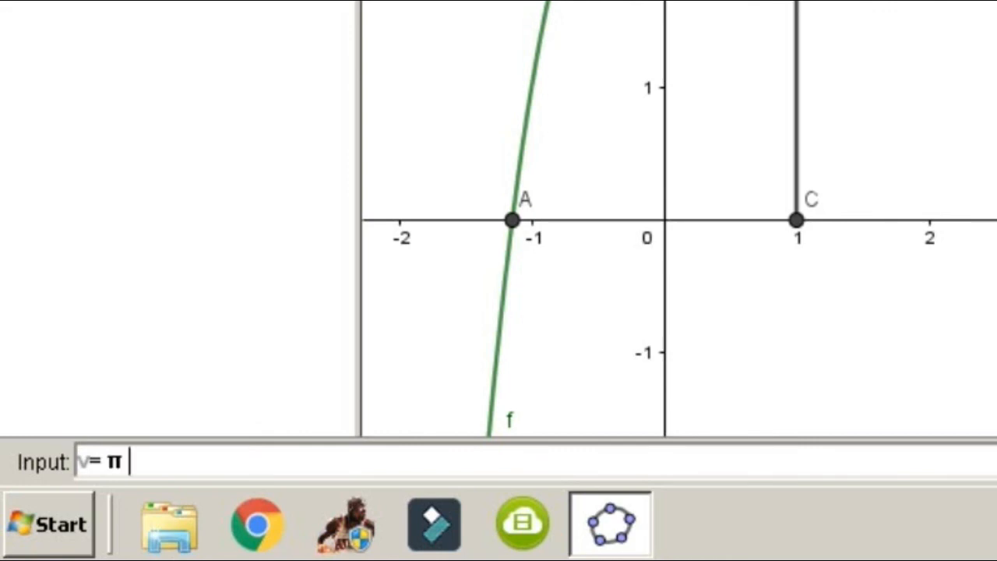
{"action": "type", "text": "int"}
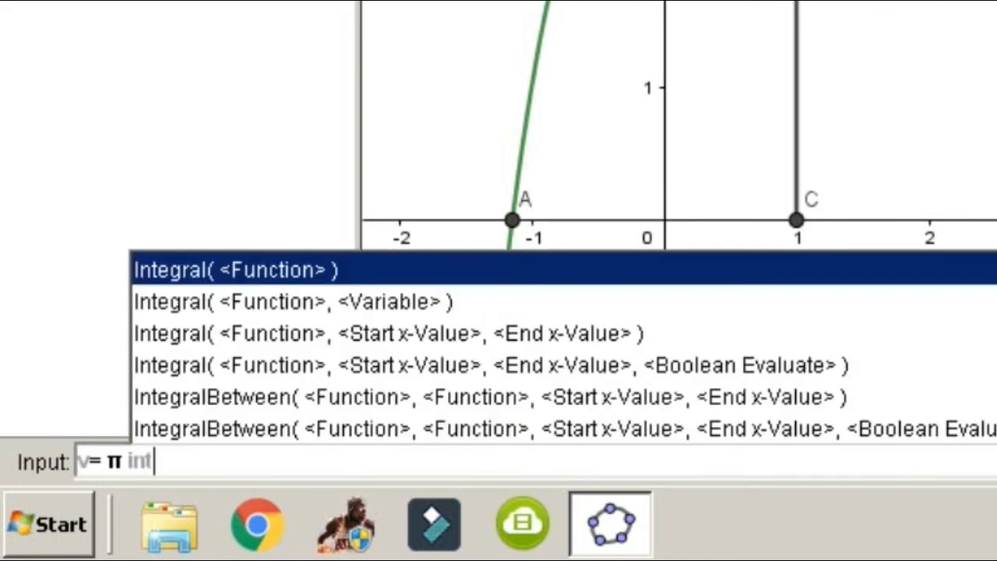
{"action": "key", "text": "Down"}
{"action": "key", "text": "Down"}
{"action": "key", "text": "Return"}
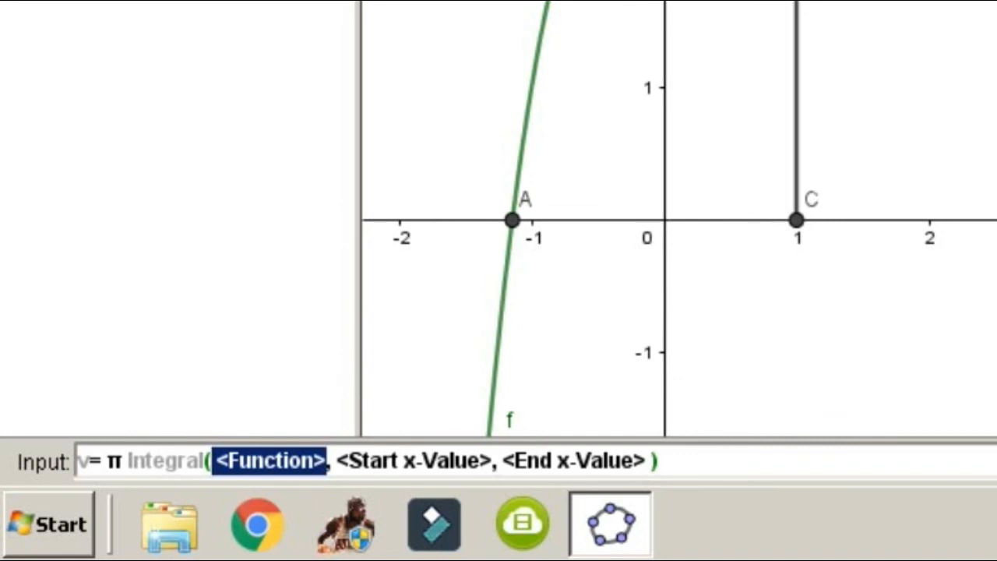
Fill in the integral with f(x)^2 as the function and limits x(A) to x(C), and create v.
{"action": "type", "text": "f(x)"}
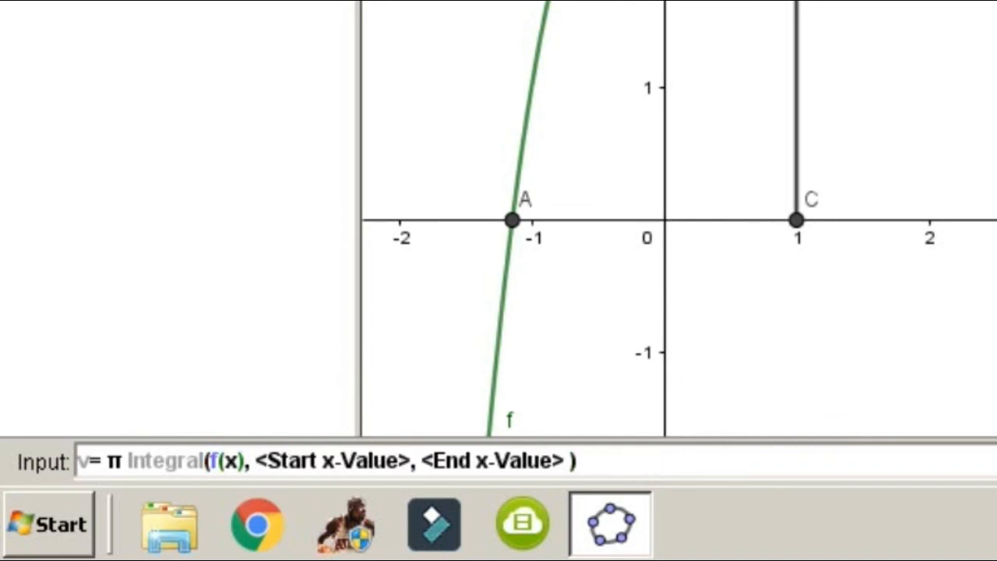
{"action": "type", "text": "^2"}
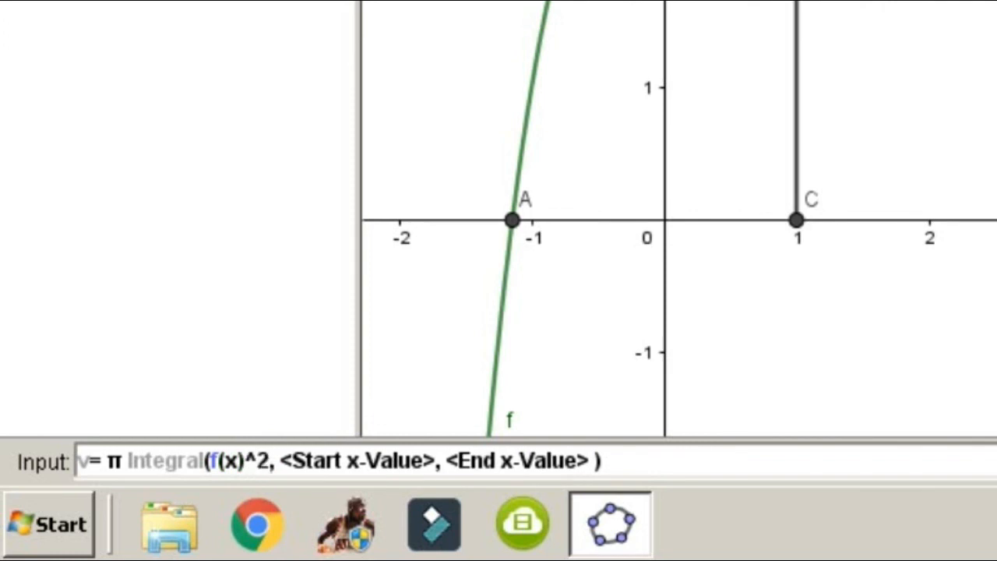
{"action": "key", "text": "Tab"}
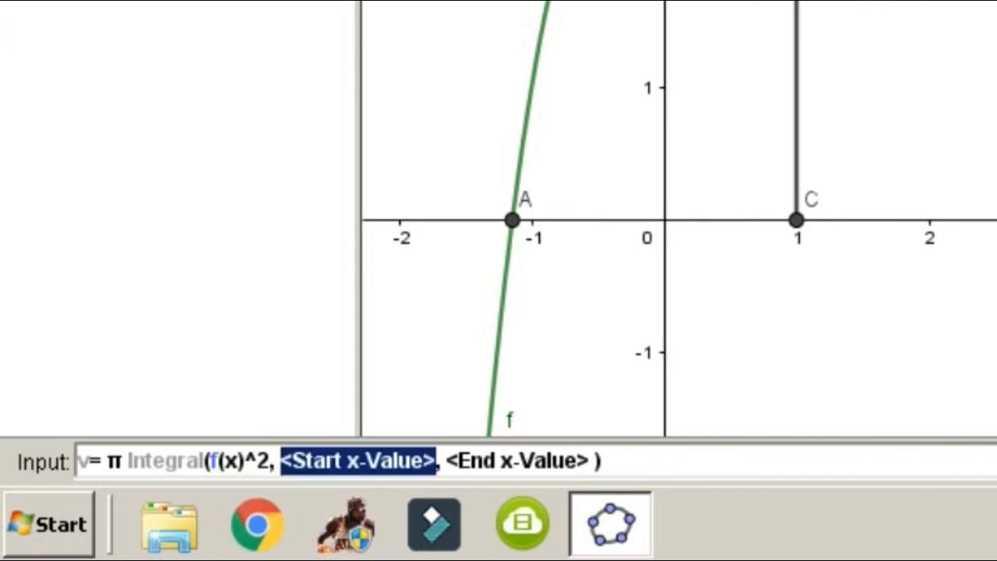
{"action": "type", "text": "x(A)"}
{"action": "key", "text": "Tab"}
{"action": "type", "text": "x(C"}
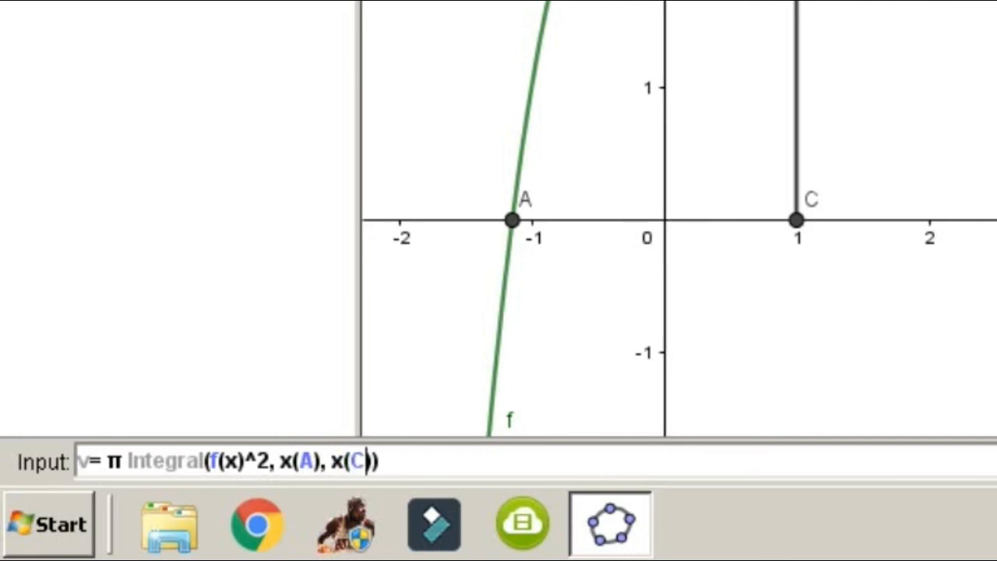
{"action": "key", "text": "Return"}
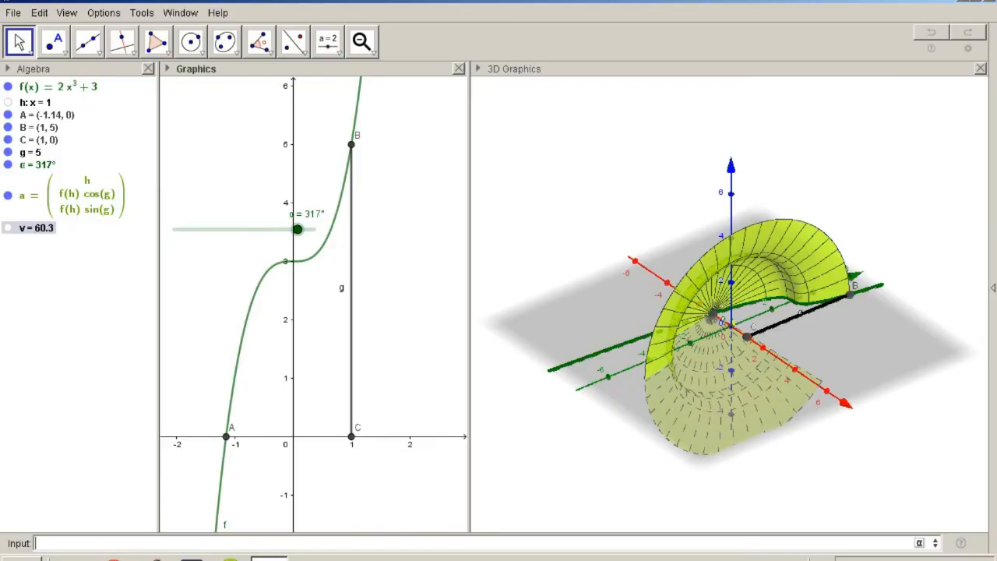